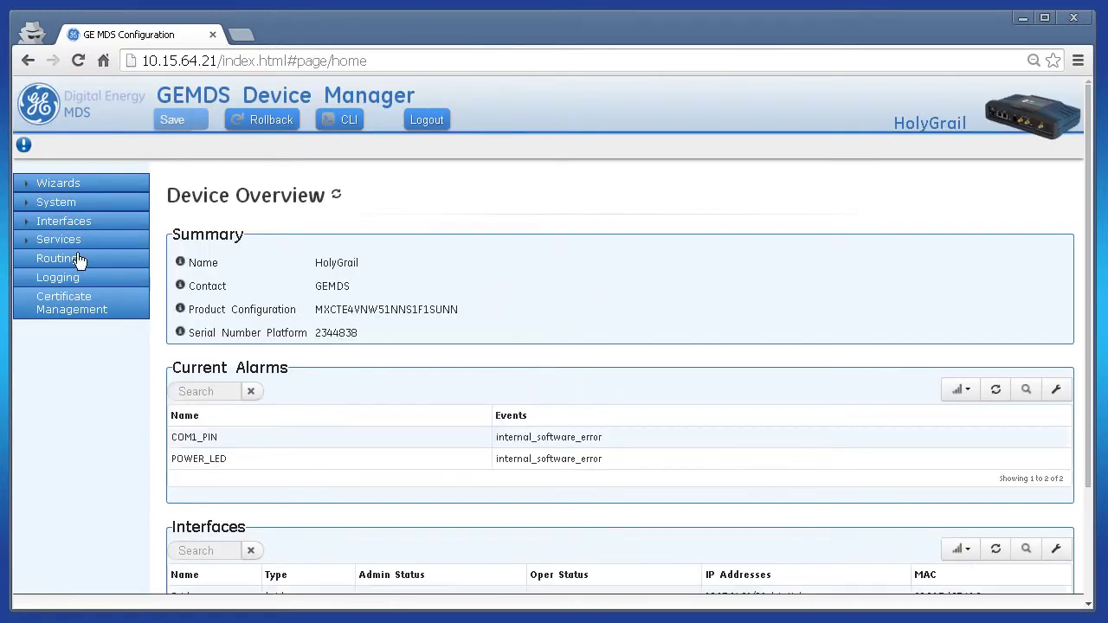
- Open Interfaces > Cell > Basic Config and expand Cellular to show the VZW profile
left_click(64, 225)
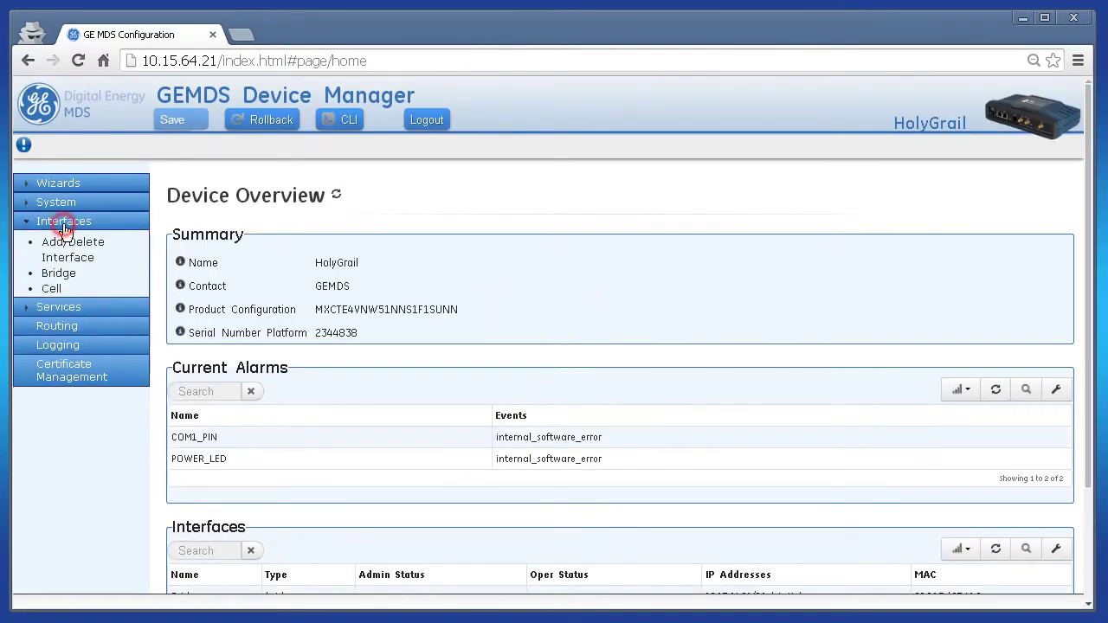
left_click(50, 292)
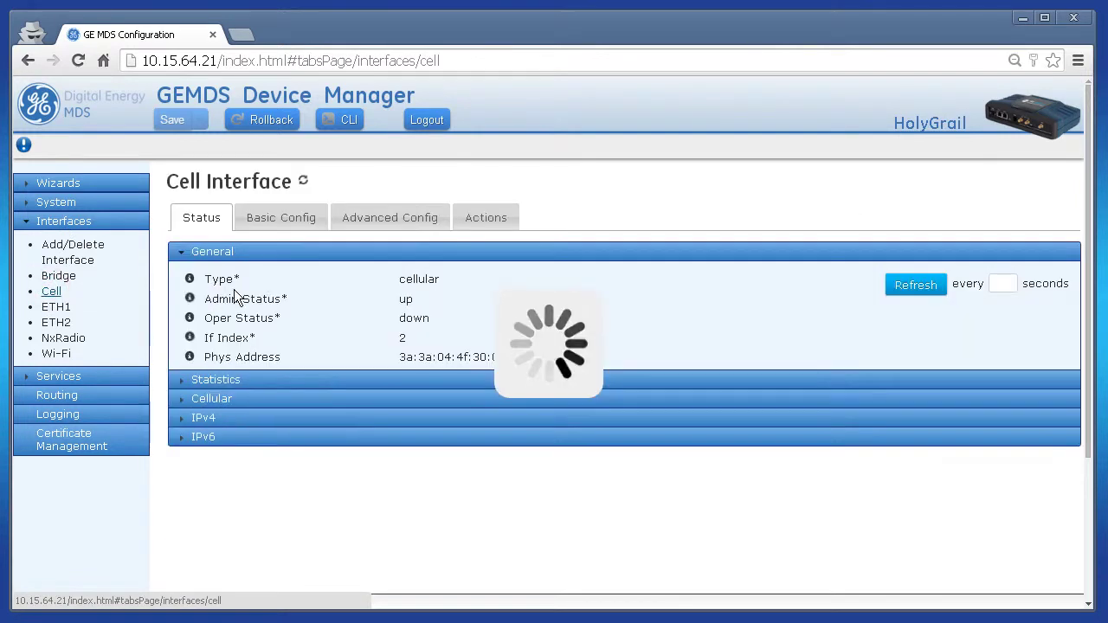
left_click(273, 218)
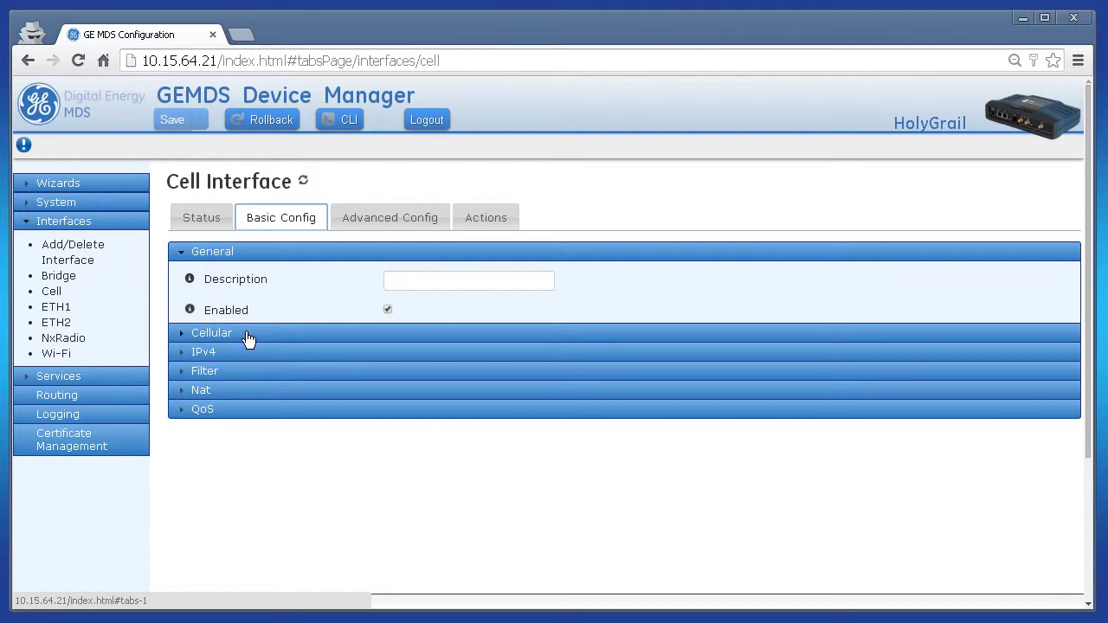
left_click(248, 336)
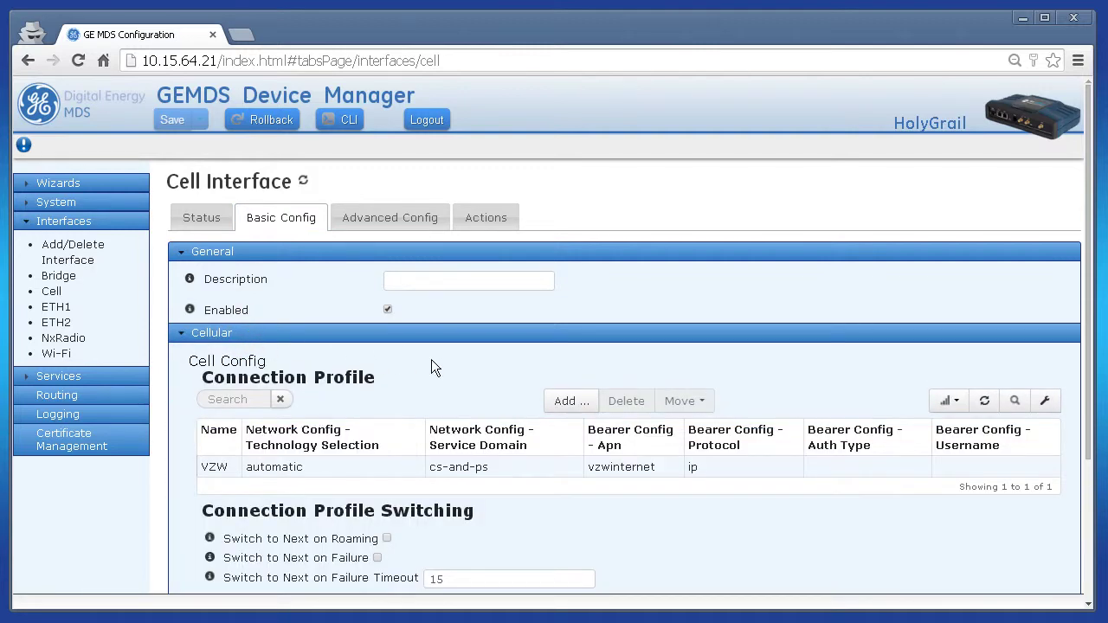
- Open the VZW connection profile details and check its APN, vzwinternet
scroll(431, 368, "down", 1)
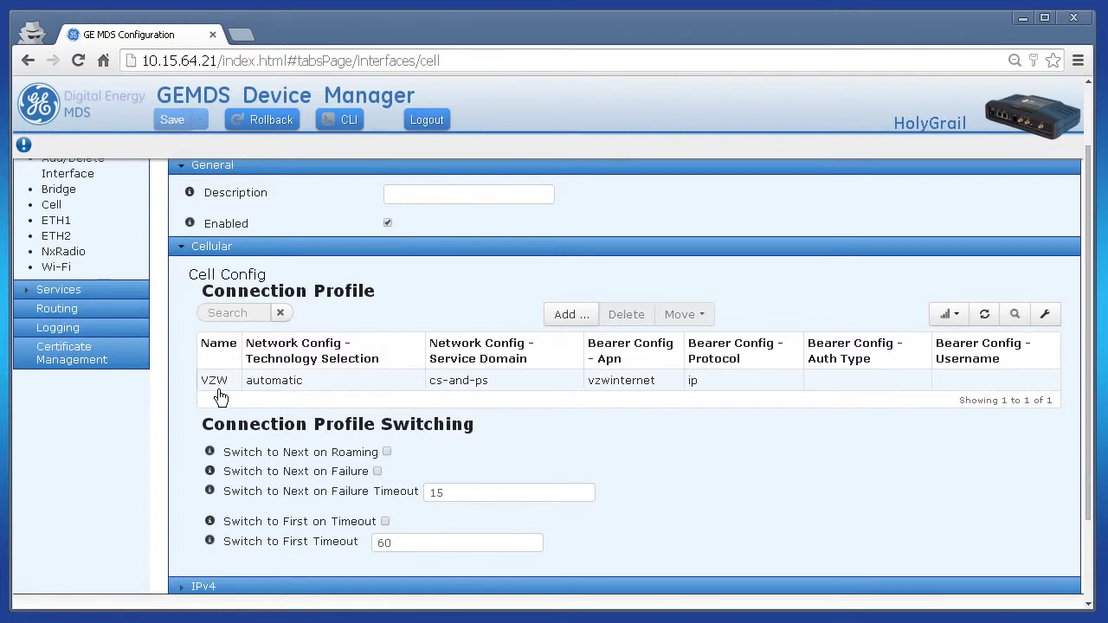
left_click(397, 386)
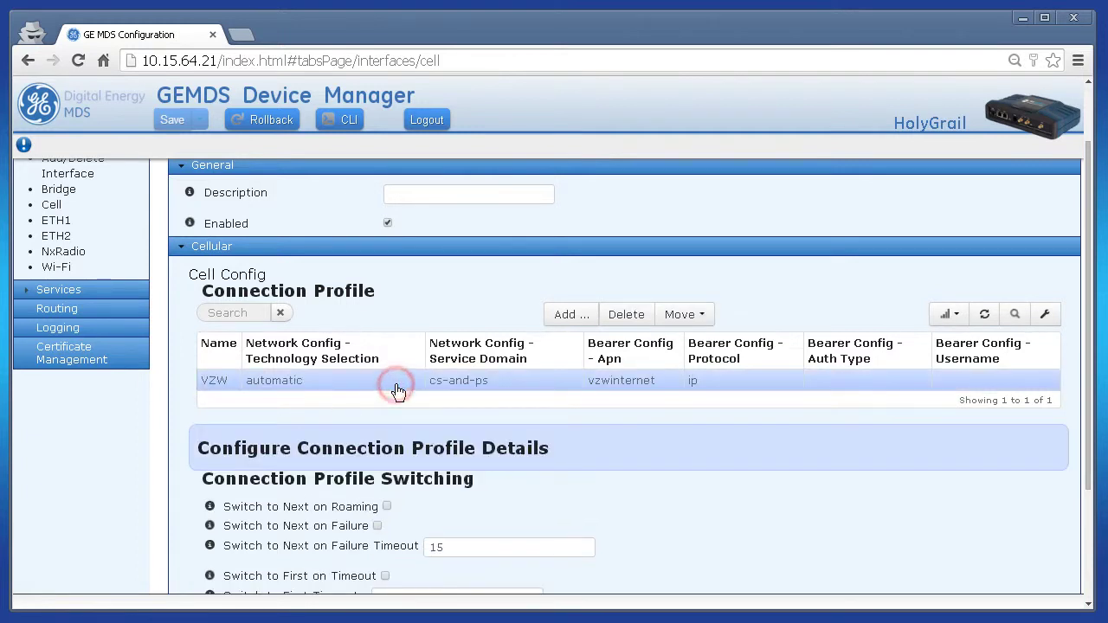
scroll(610, 448, "down", 1)
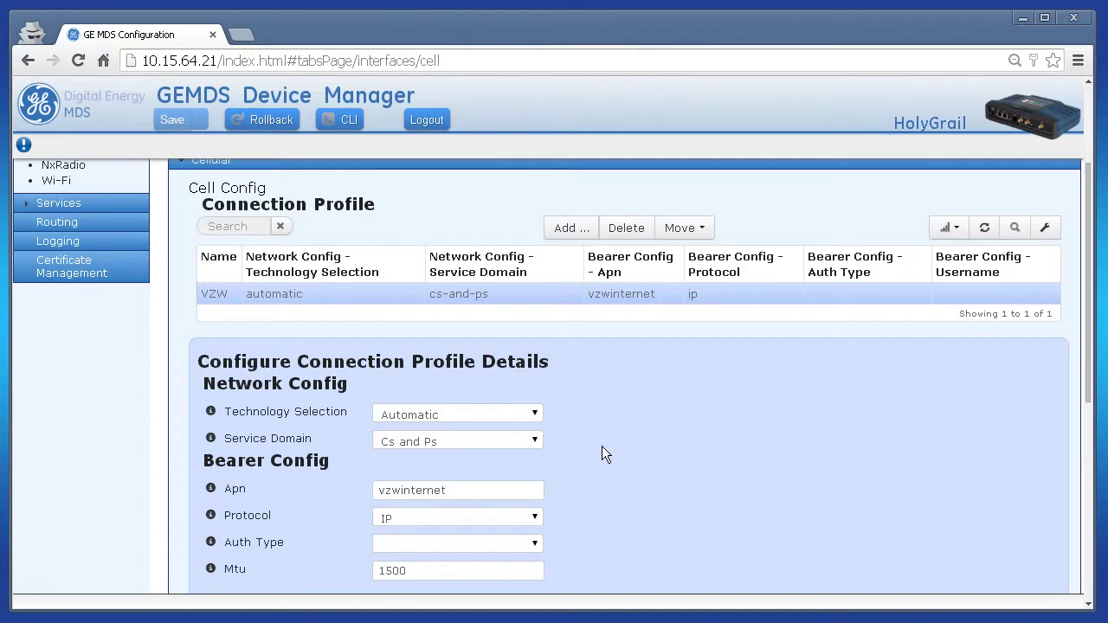
double_click(428, 489)
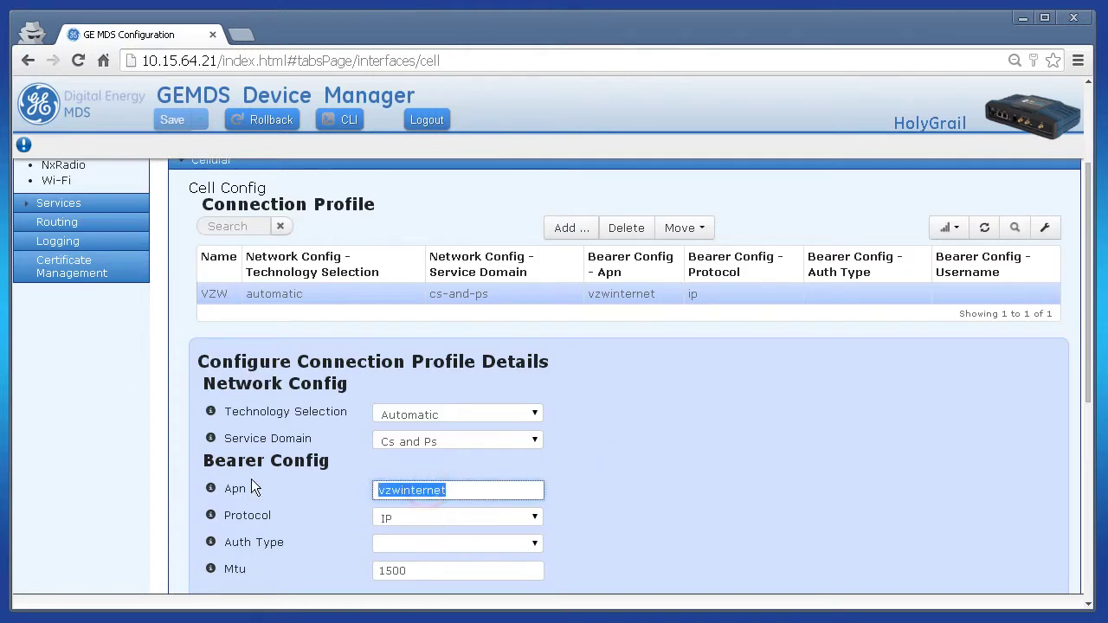
mouse_move(213, 493)
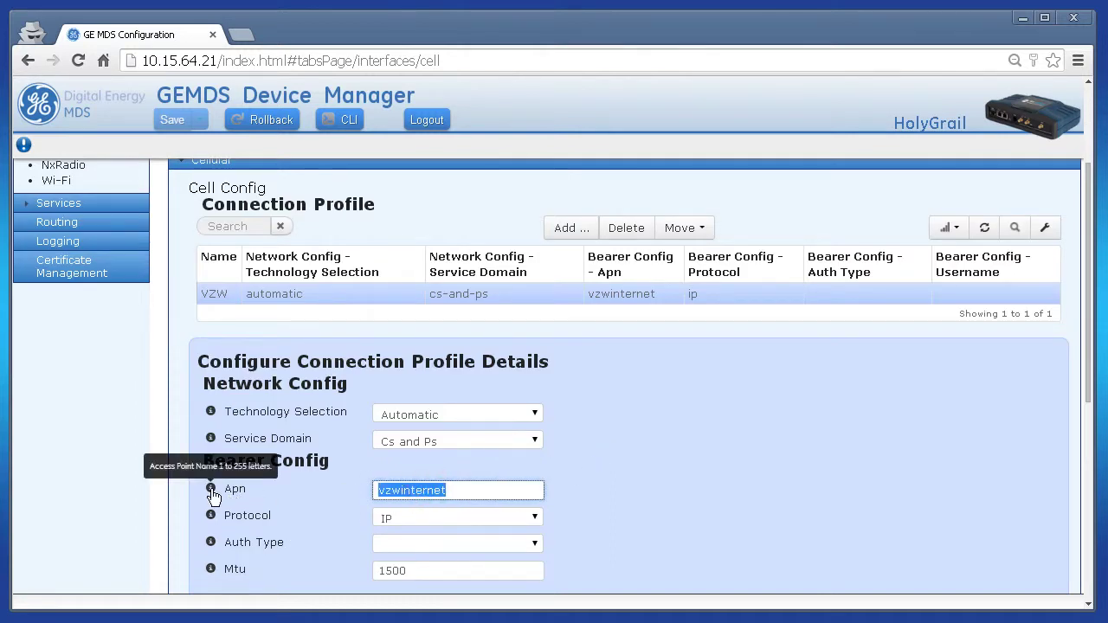
left_click(334, 492)
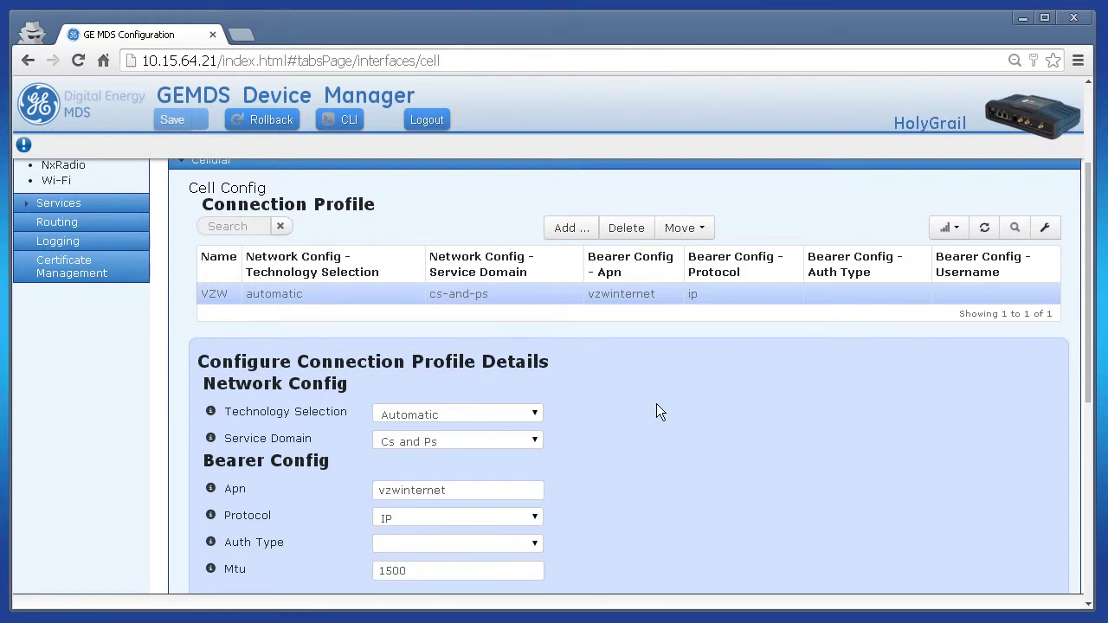
- Delete the VZW connection profile and confirm with Yes
left_click(620, 227)
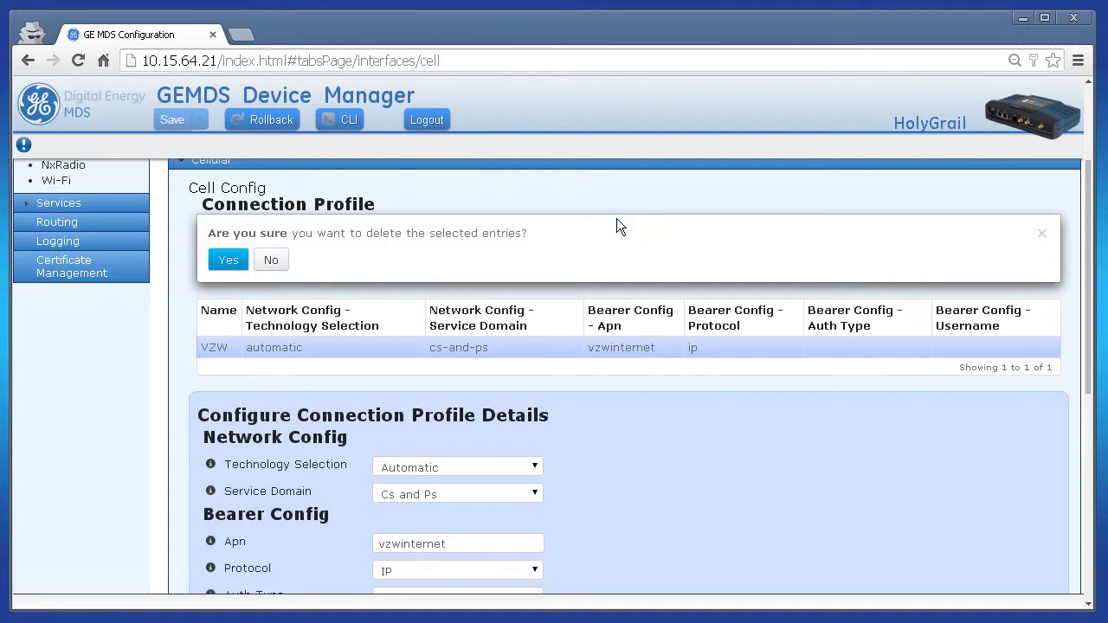
left_click(223, 261)
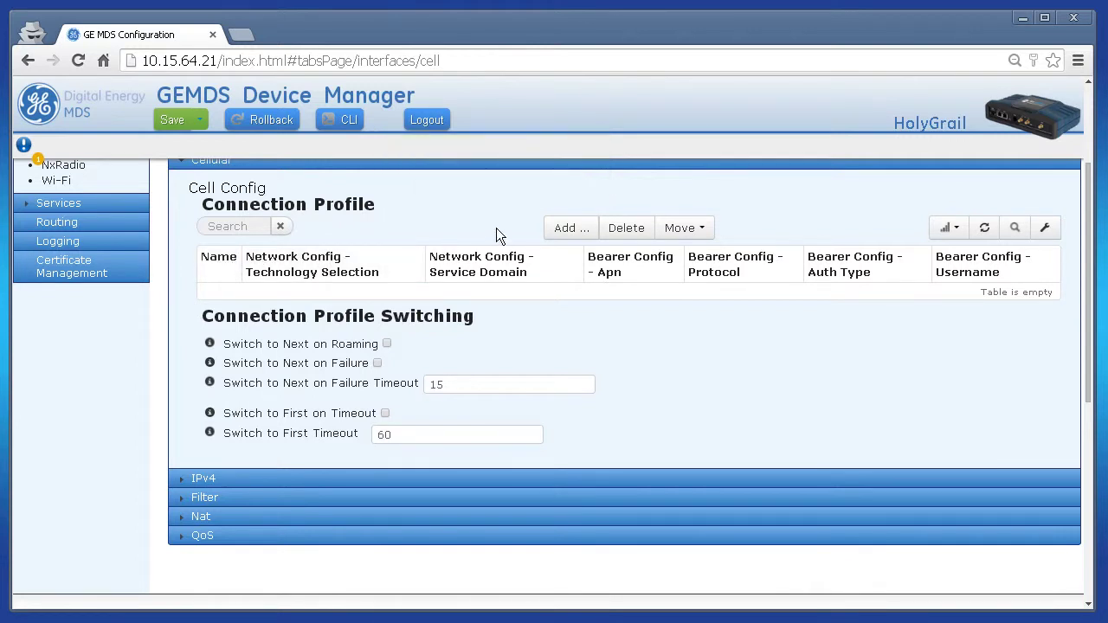
left_click(571, 227)
- Add a new connection profile named ATT
left_click(477, 367)
type("A")
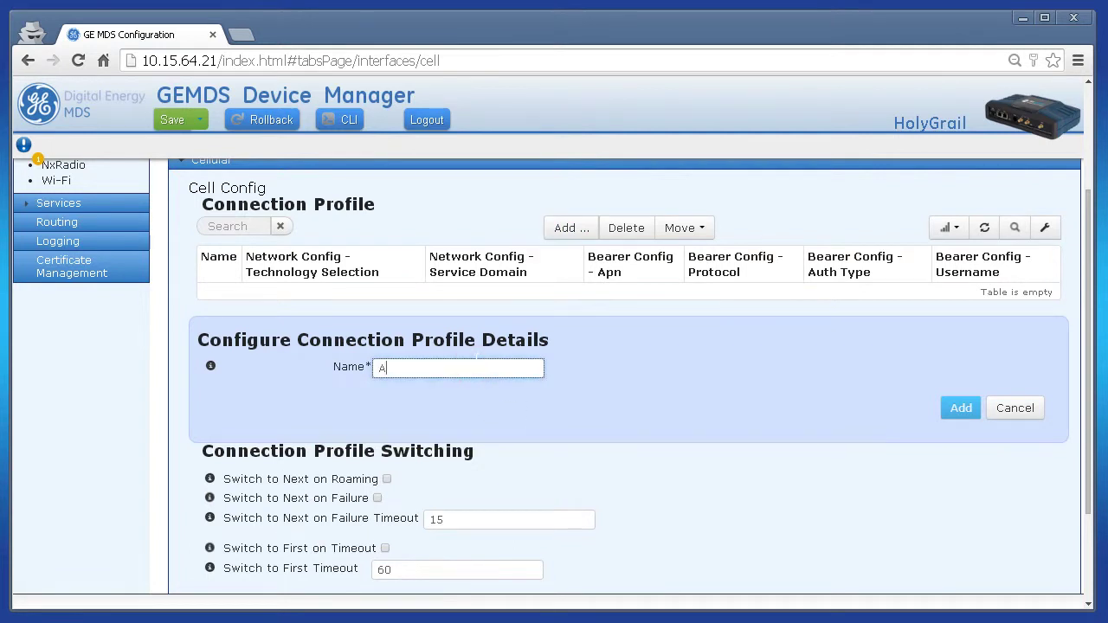
type("TT")
left_click(954, 405)
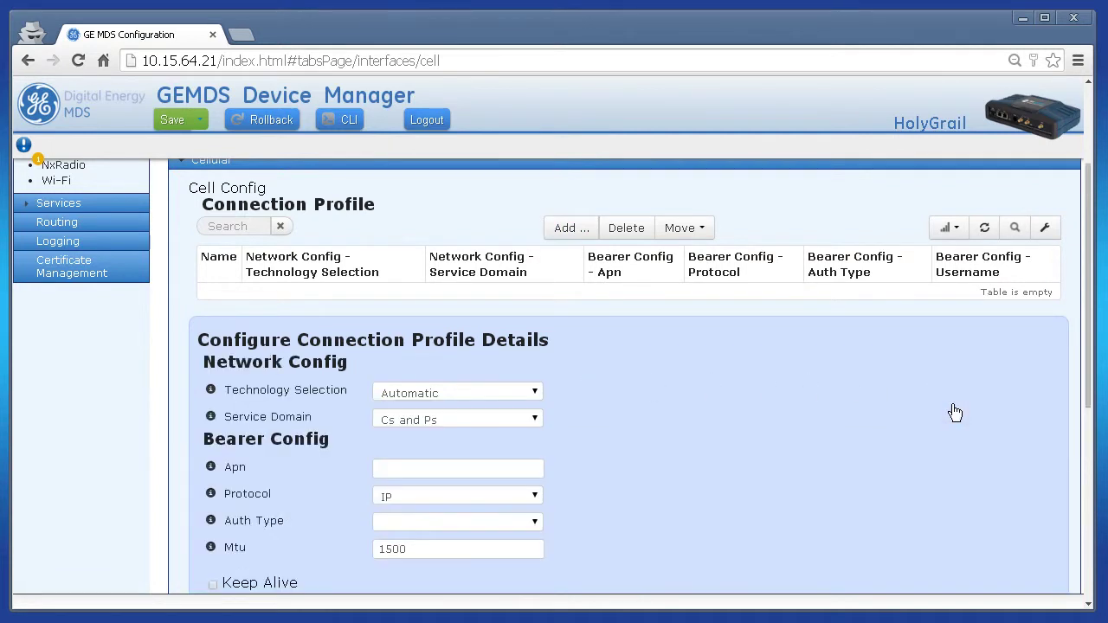
- Enter 10629.mcs as the ATT profile's APN
scroll(698, 384, "down", 2)
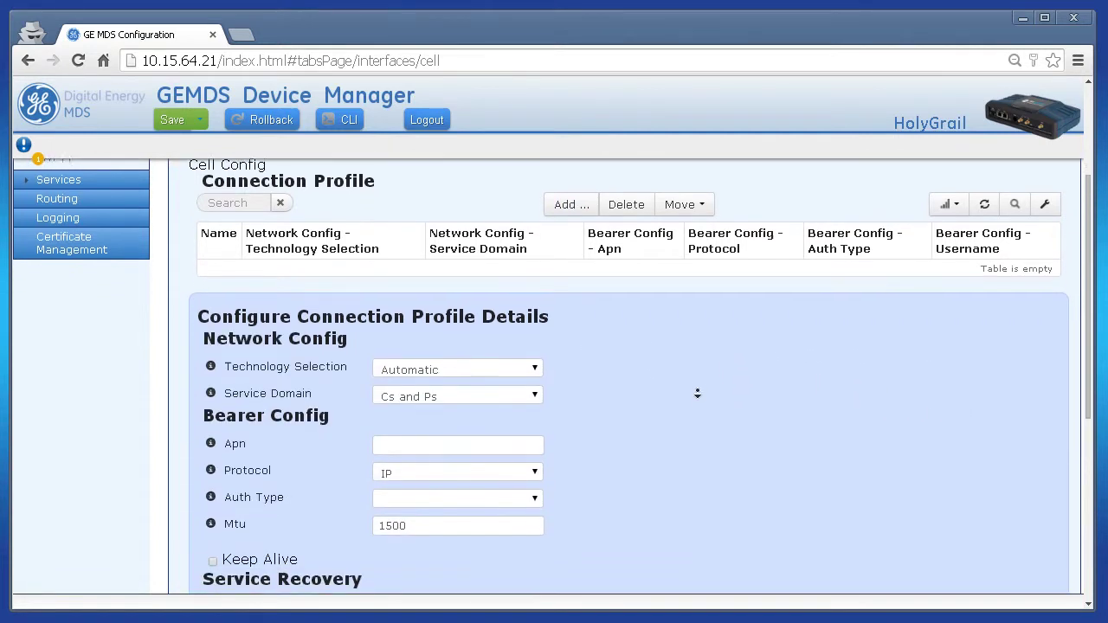
scroll(698, 395, "down", 1)
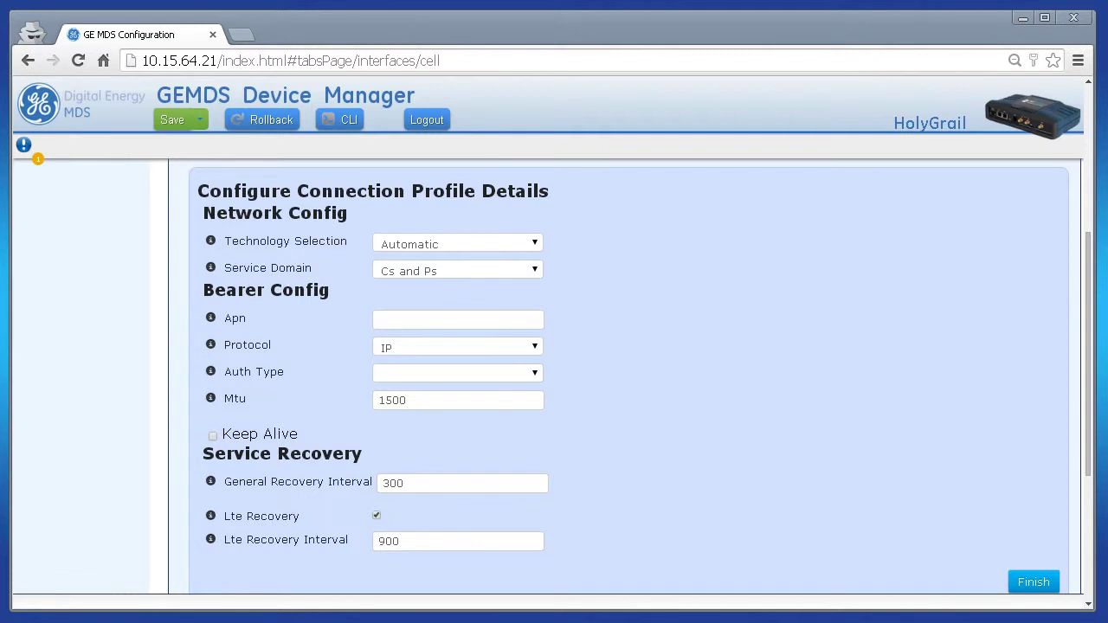
left_click(414, 319)
type("10629.mcs")
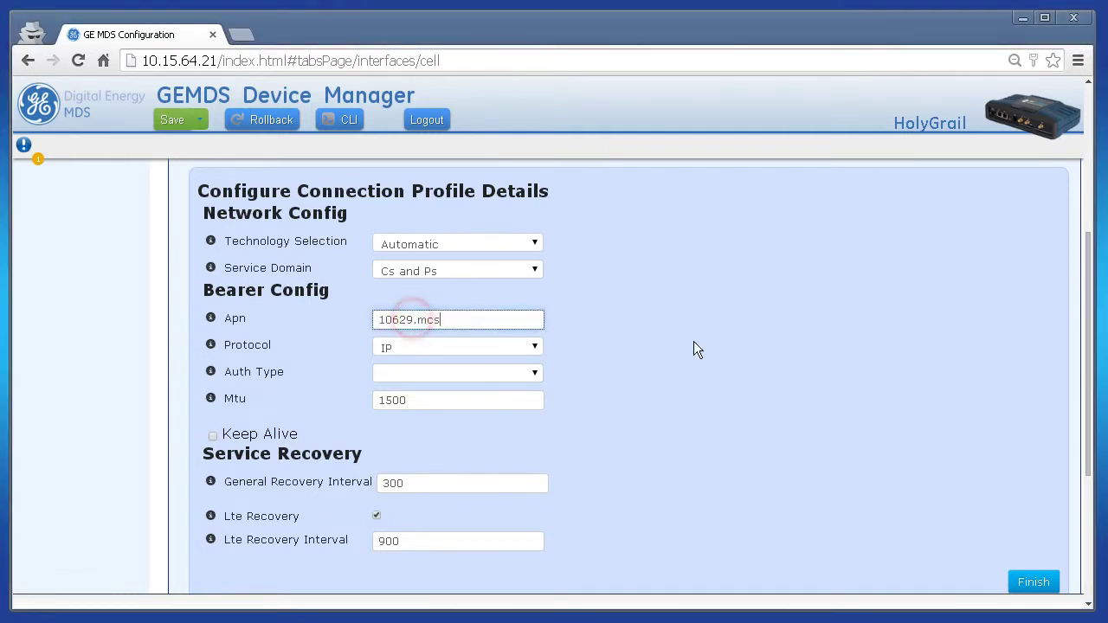
- Finish the ATT profile with APN 10629.mcs, review the IPv4 section, and return to the top
left_click(1033, 582)
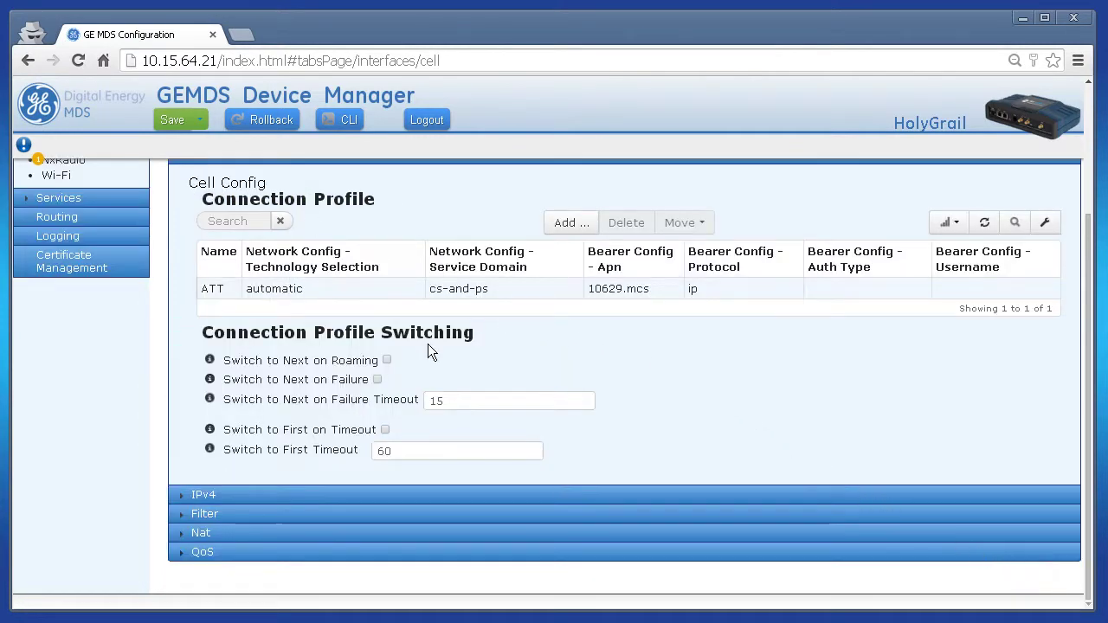
left_click(226, 495)
scroll(230, 494, "down", 1)
scroll(231, 493, "down", 3)
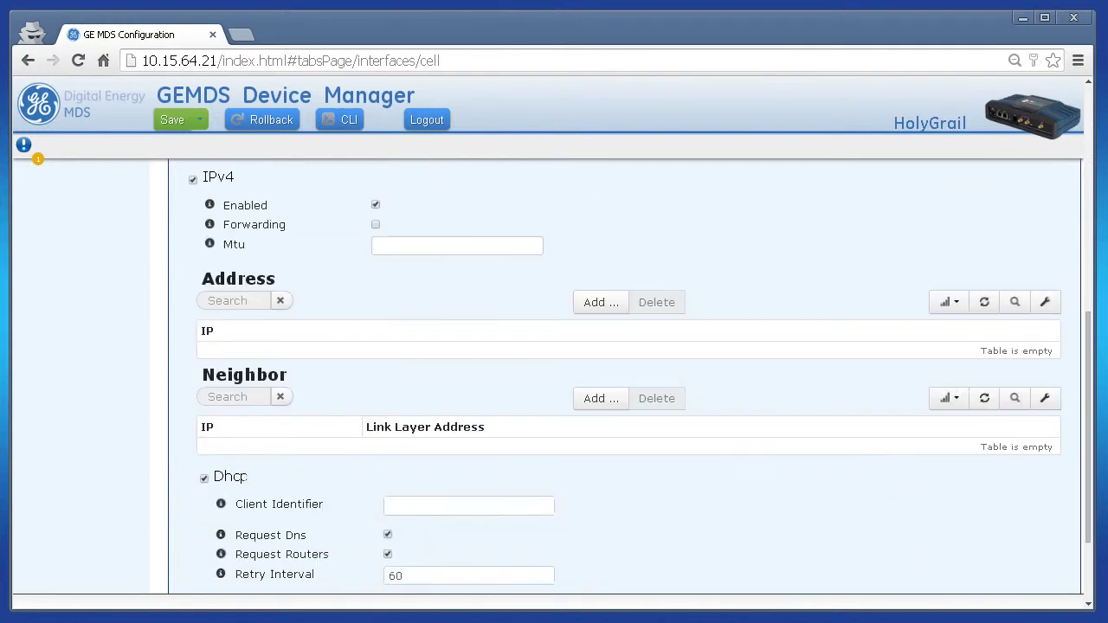
left_click(375, 205)
scroll(438, 425, "down", 1)
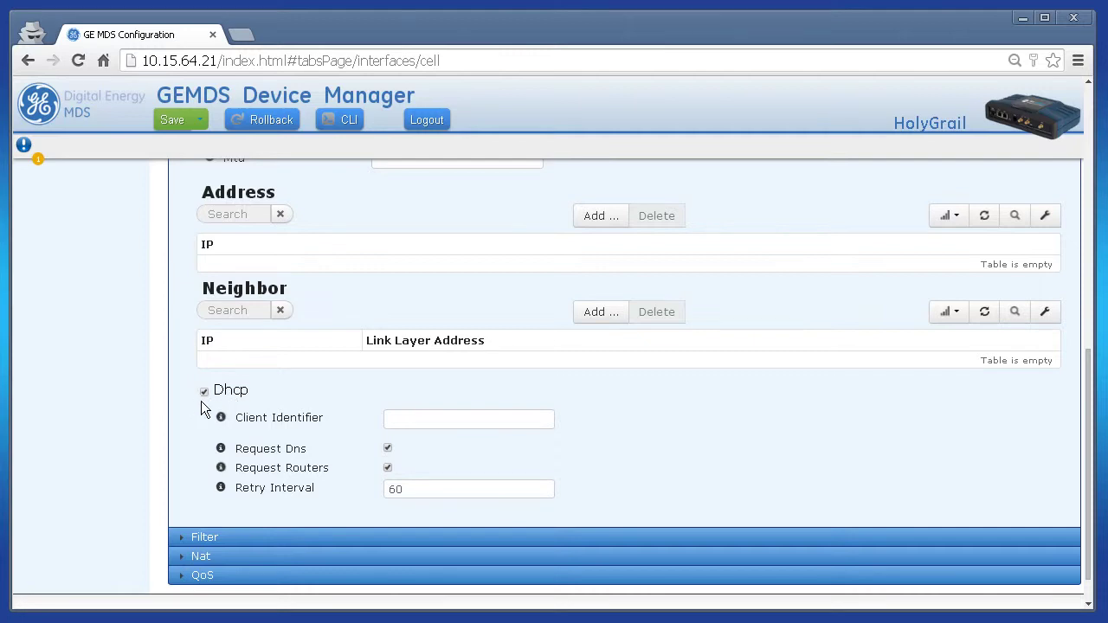
scroll(375, 399, "up", 3)
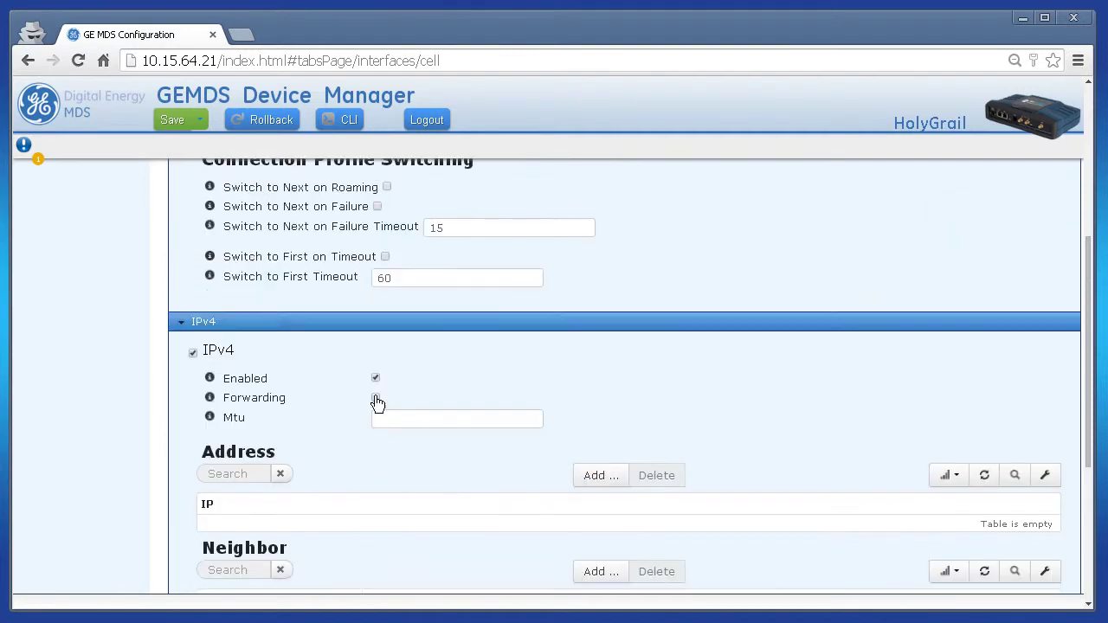
scroll(595, 362, "up", 3)
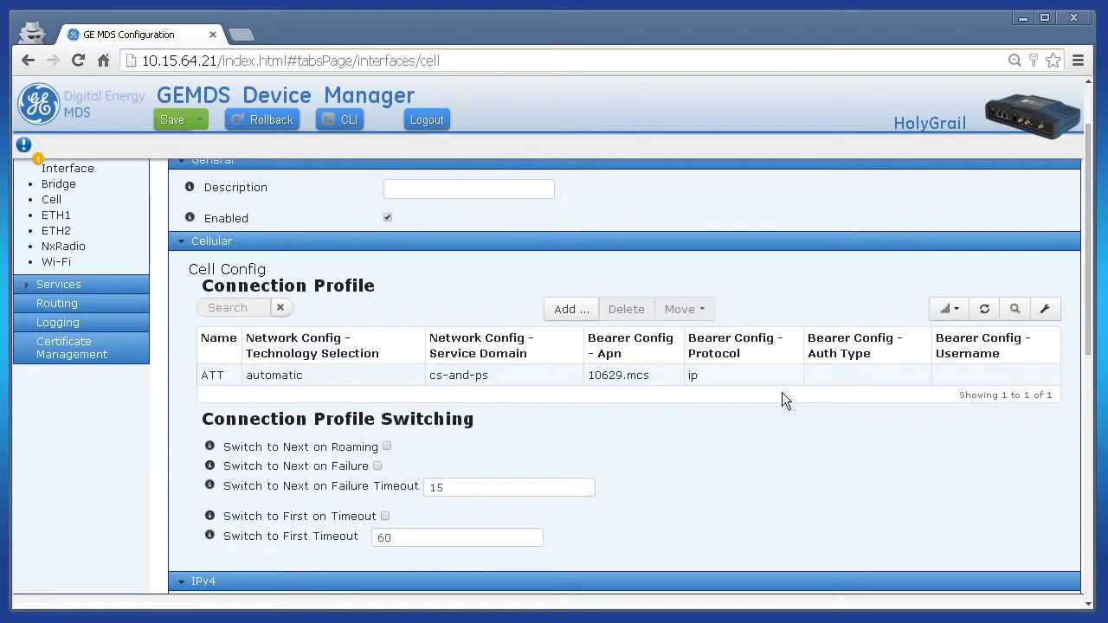
scroll(755, 444, "up", 1)
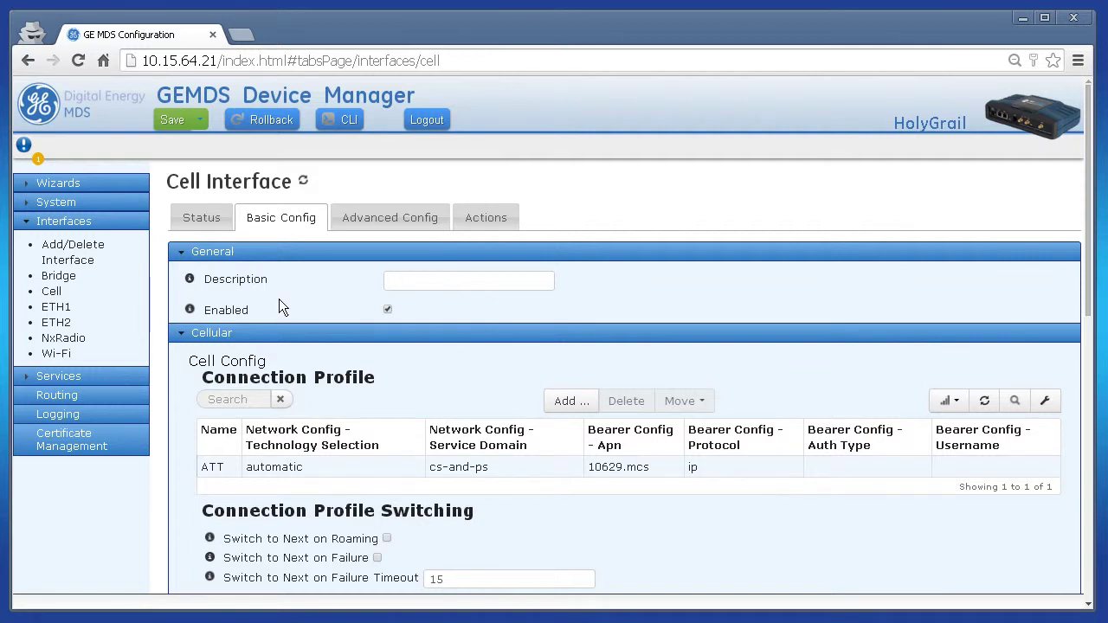
- Save the configuration changes to the device and refresh the Cell status view
left_click(179, 124)
left_click(740, 227)
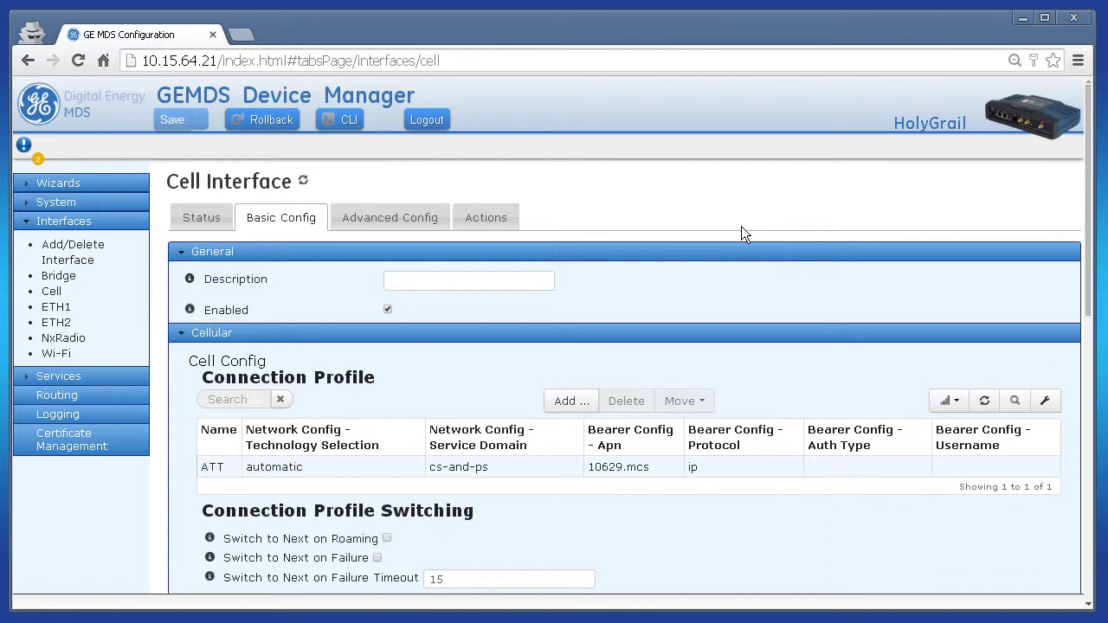
left_click(200, 224)
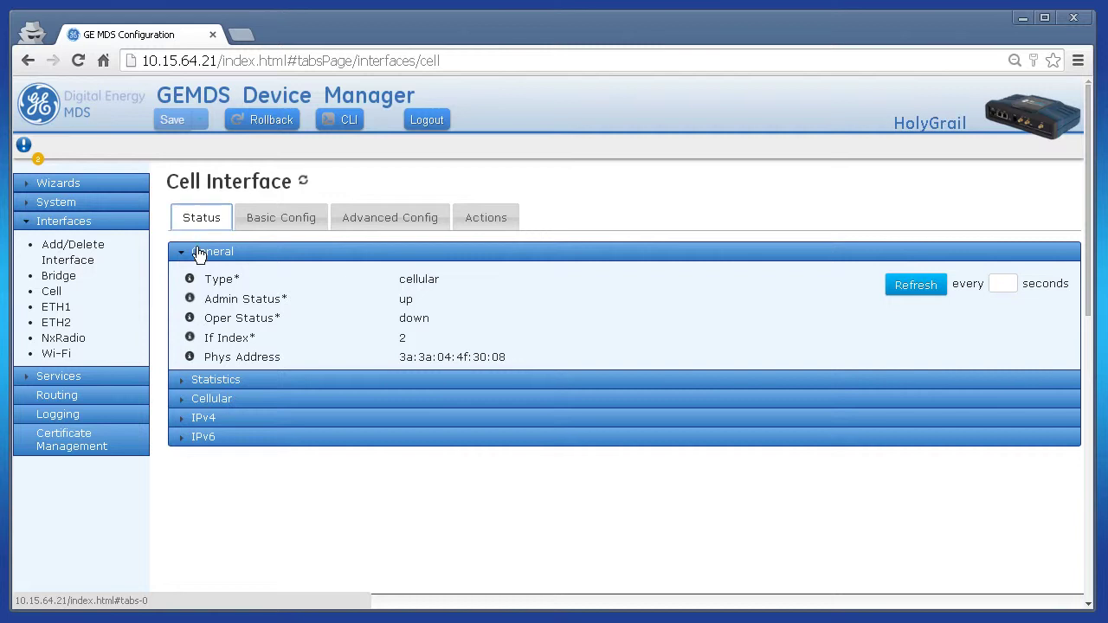
left_click(211, 399)
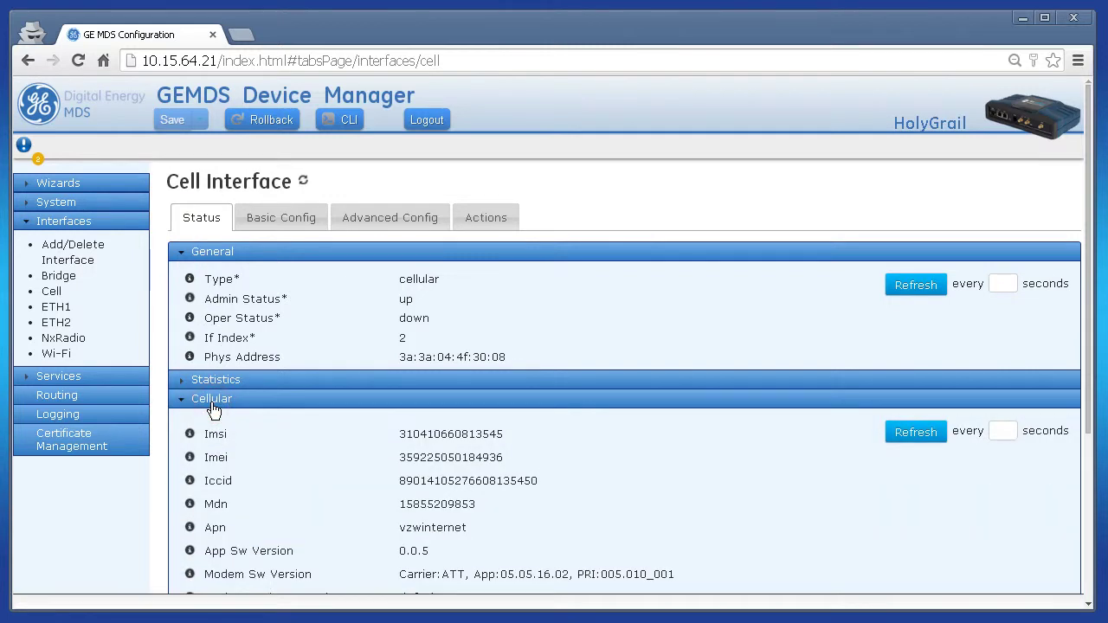
left_click(304, 182)
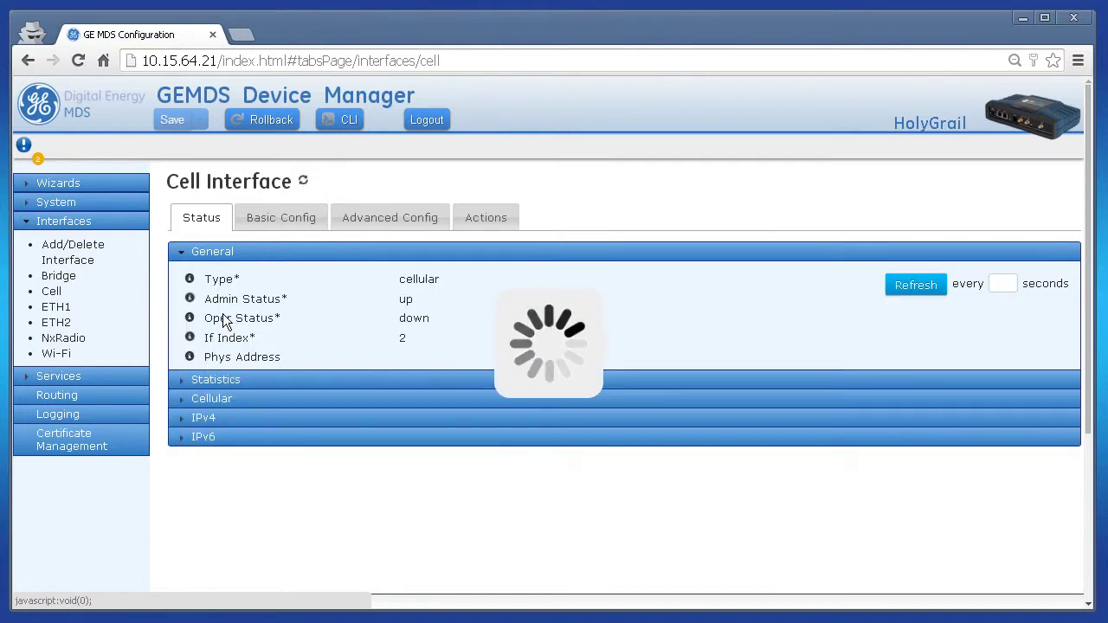
- Expand cellular status, auto-refresh it every 1 second, and refresh the general status
left_click(214, 400)
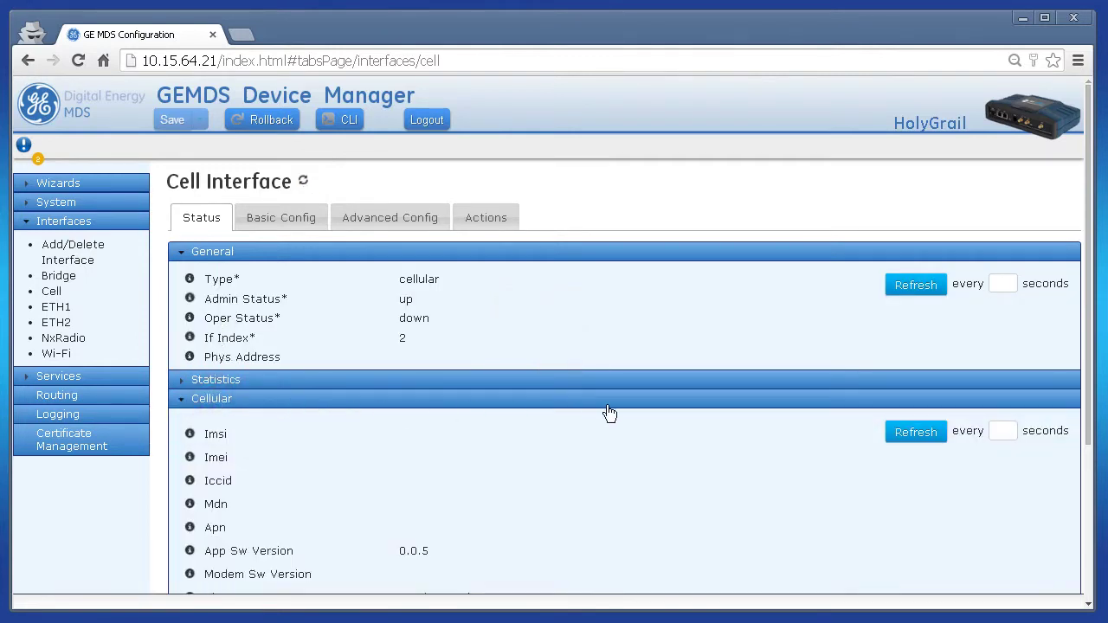
scroll(691, 415, "down", 2)
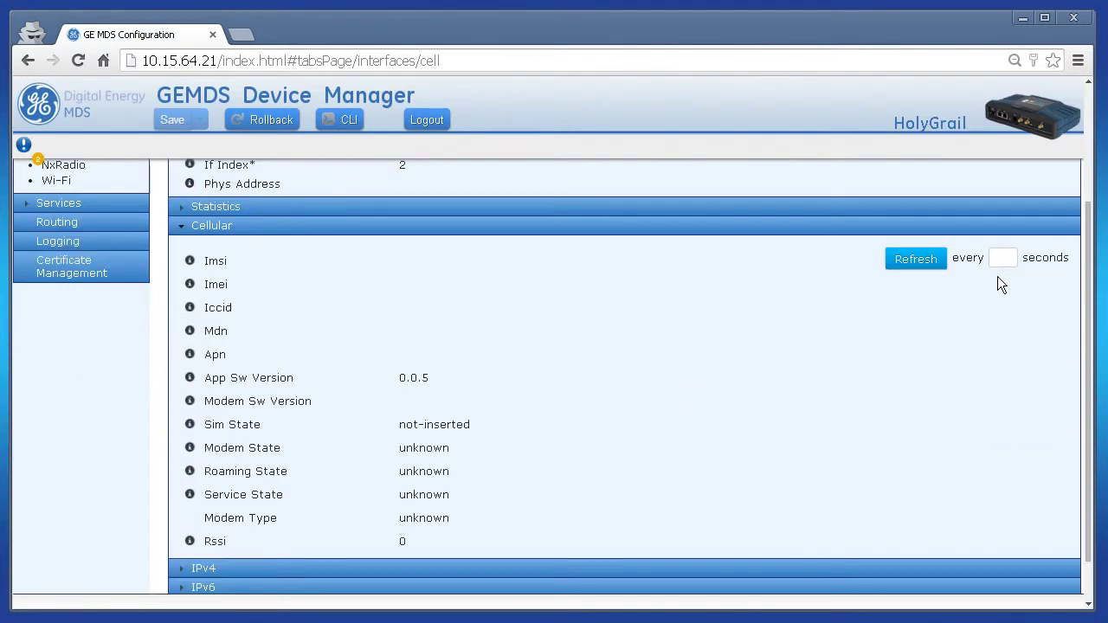
left_click(1004, 258)
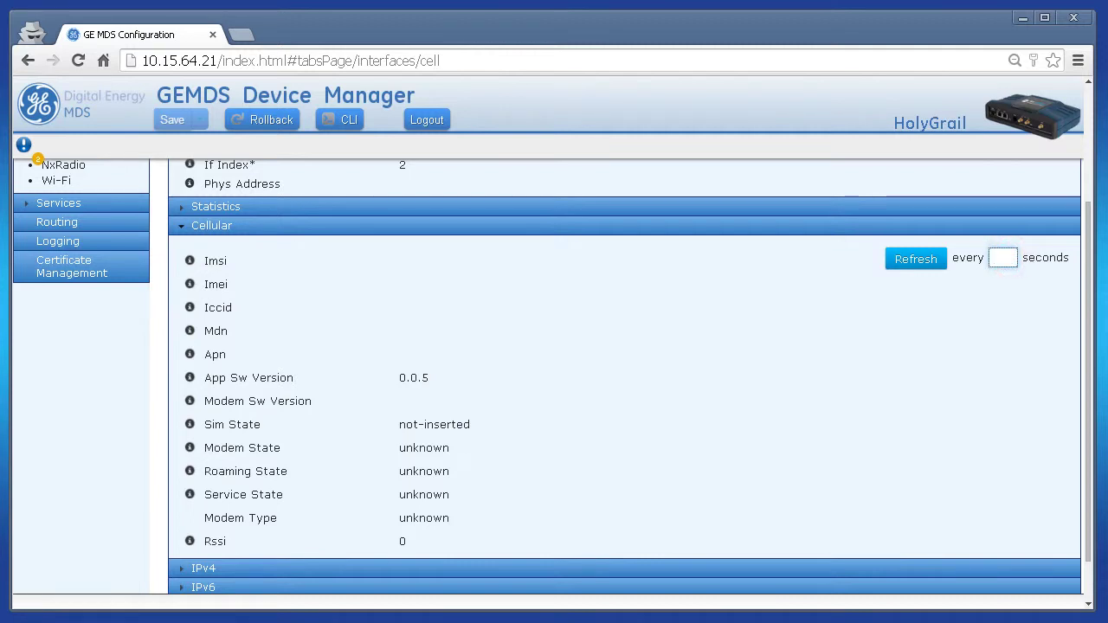
type("1")
left_click(917, 262)
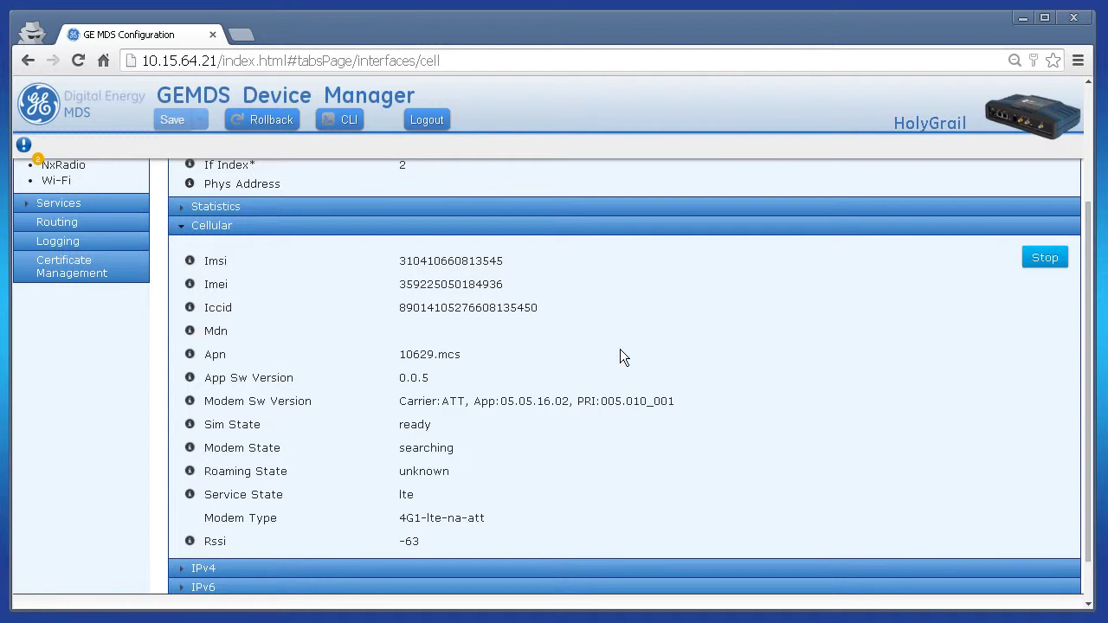
scroll(620, 355, "up", 2)
left_click(897, 202)
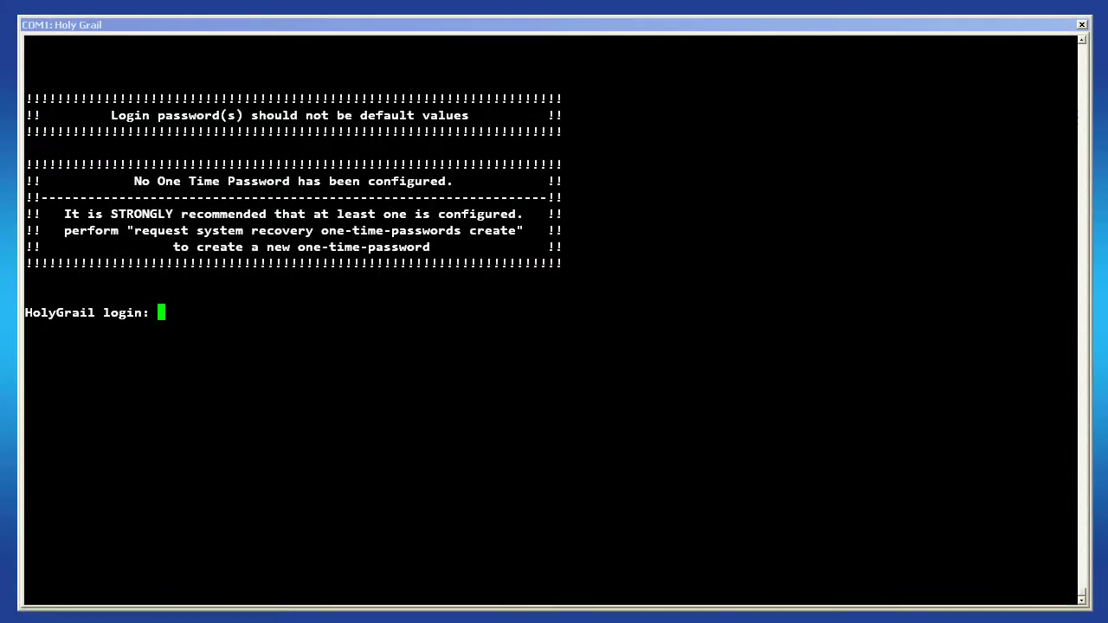
- Log in as admin, enter configure mode, and show the Cell interface config listing VZW/vzwinternet
type("admin")
key("Return")
key("Return")
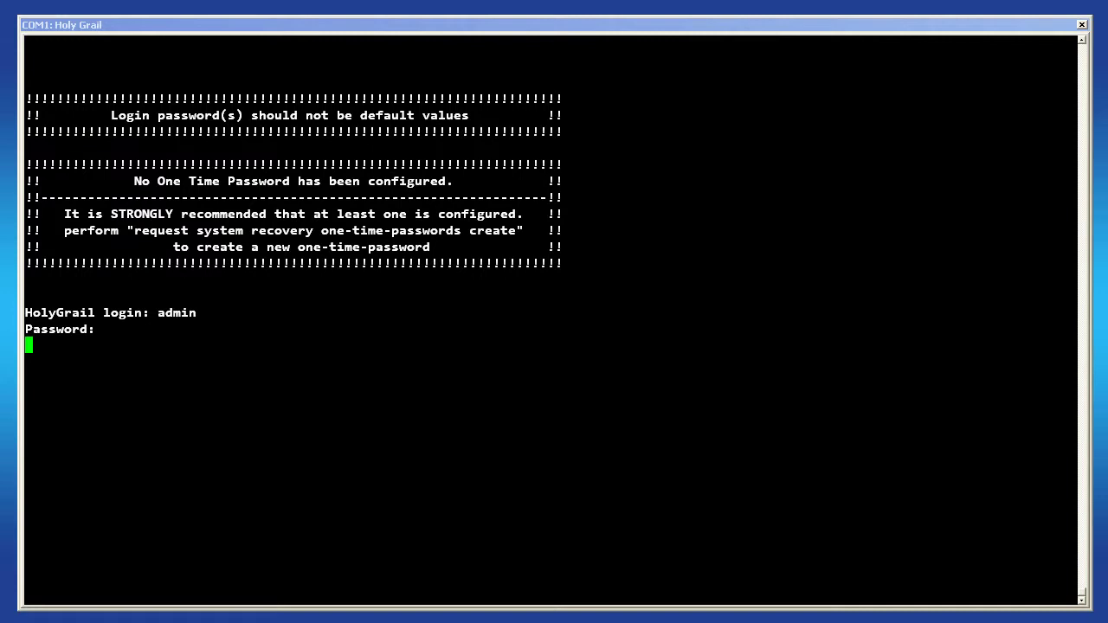
type("configure")
key("Return")
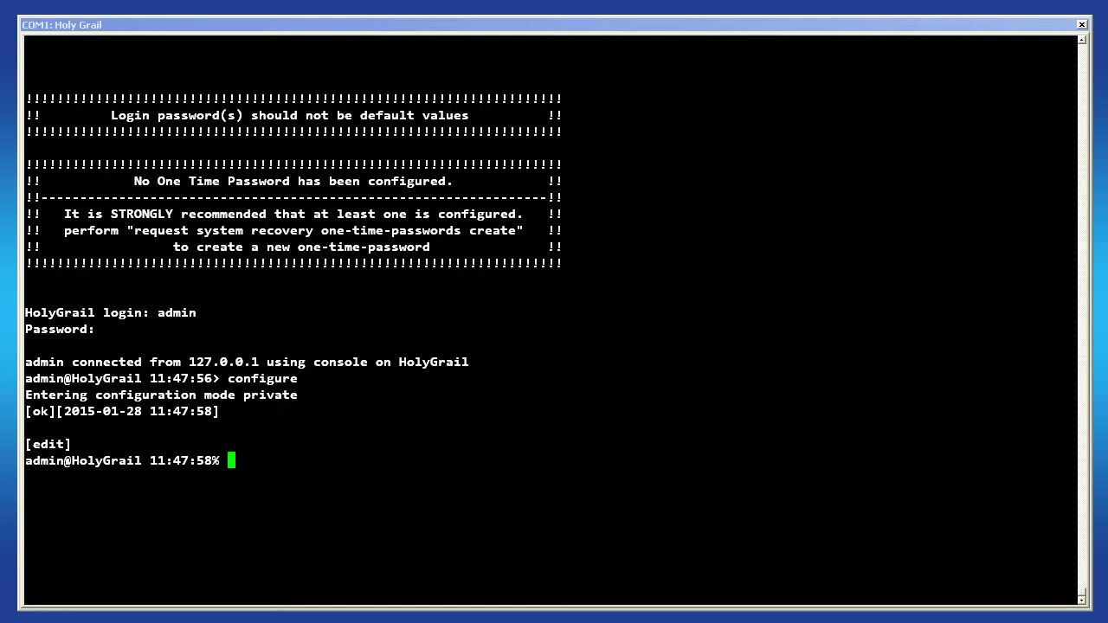
type("show interfaces ")
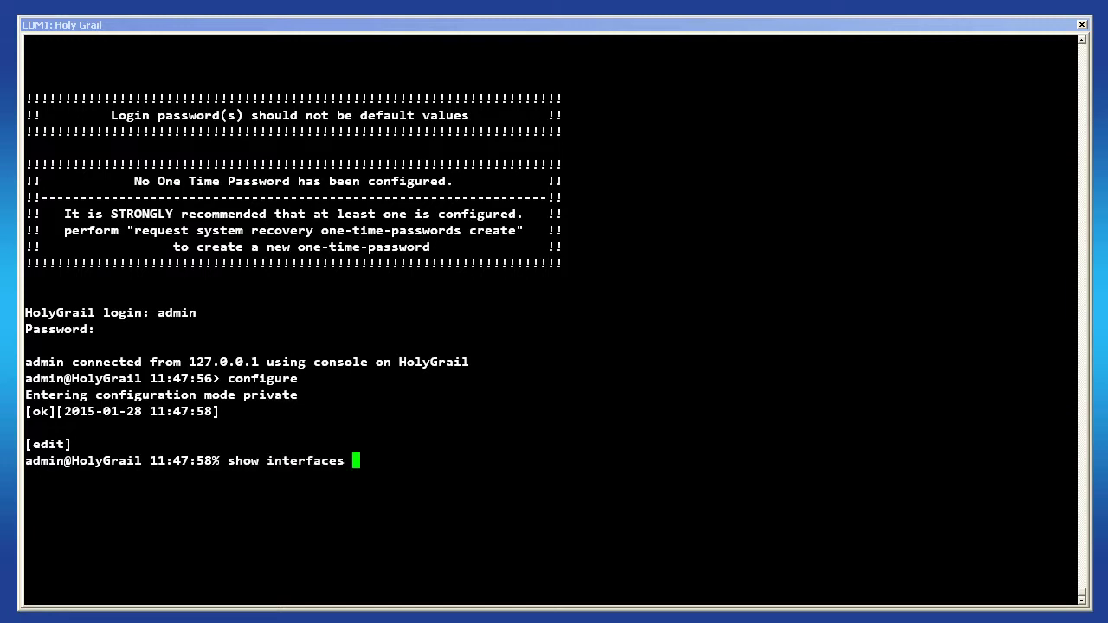
type("interface Cell")
key("Return")
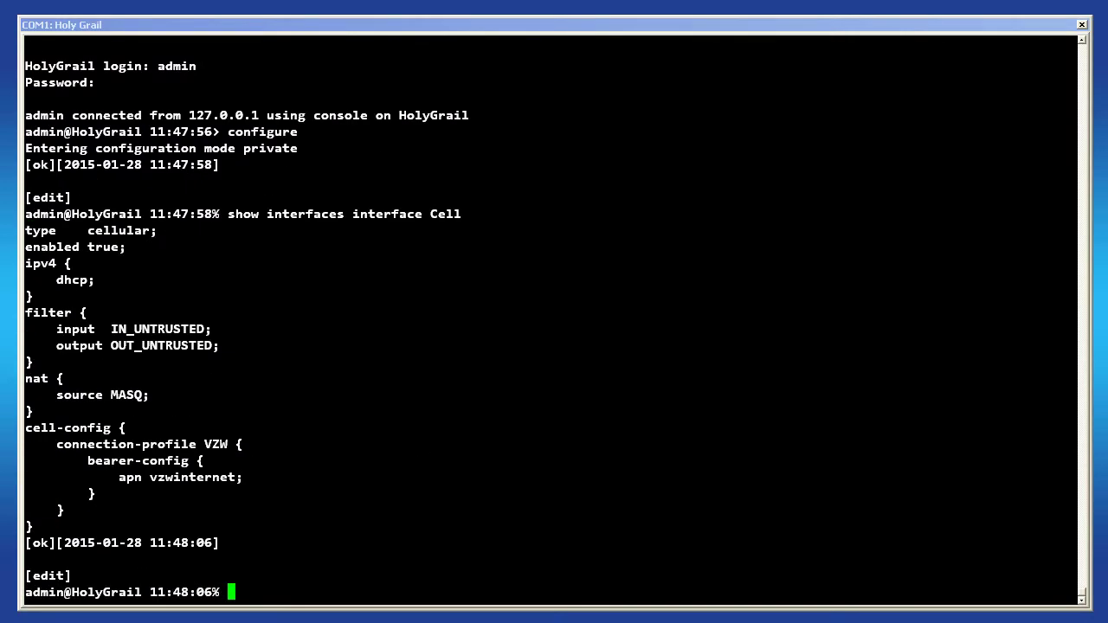
- Delete the Cell interface's cell-config connection-profile VZW via the CLI
type("delete in")
key("Tab")
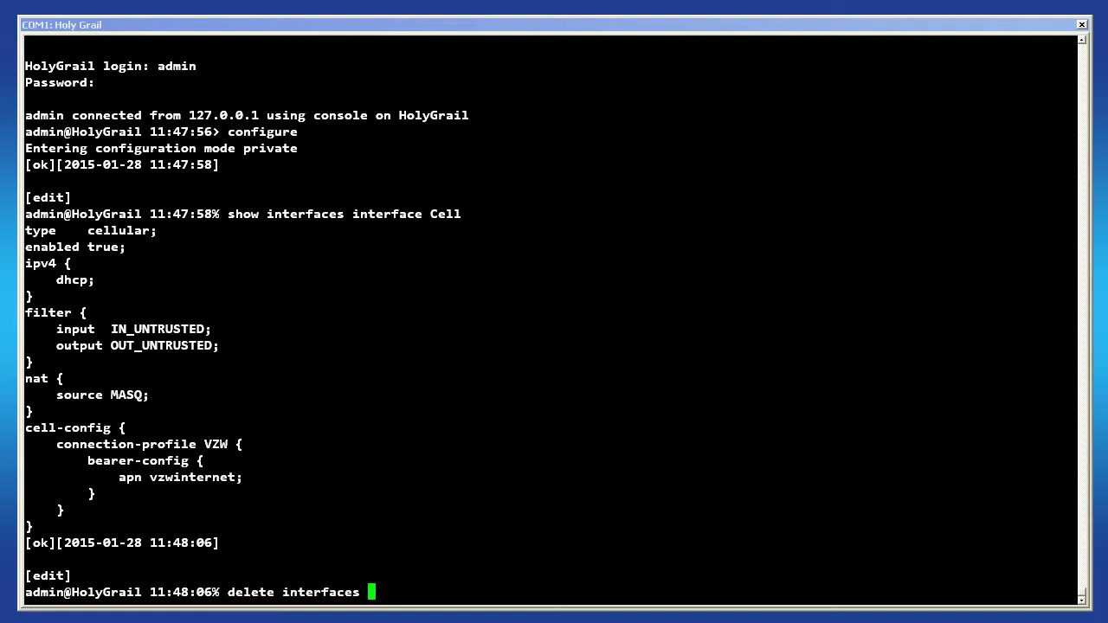
type("in")
key("Tab")
type("C")
key("Tab")
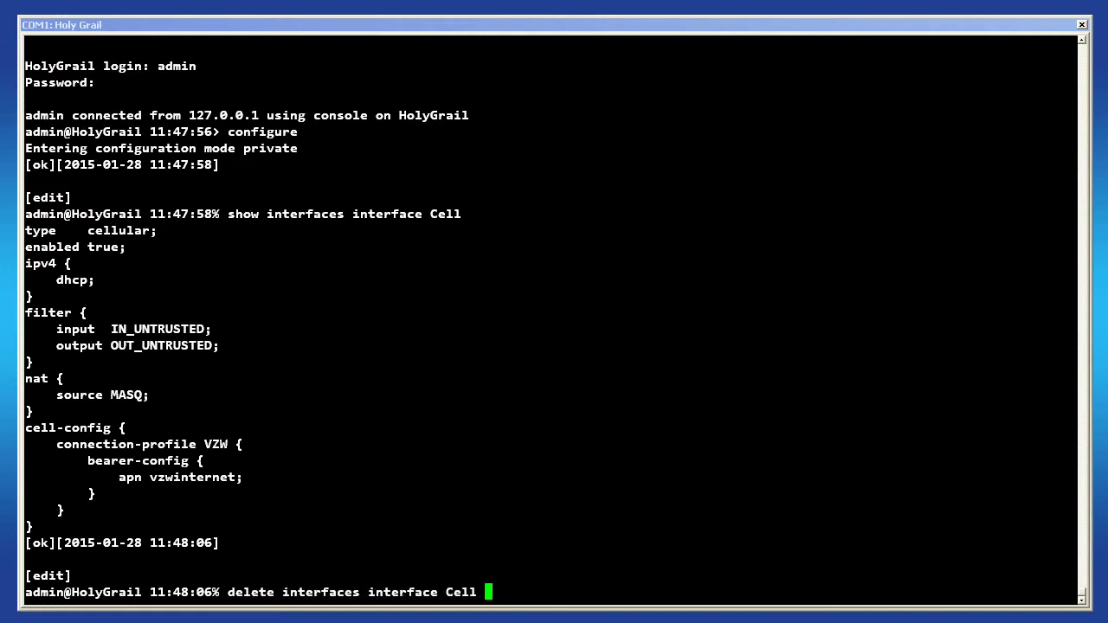
type("cel")
key("Tab")
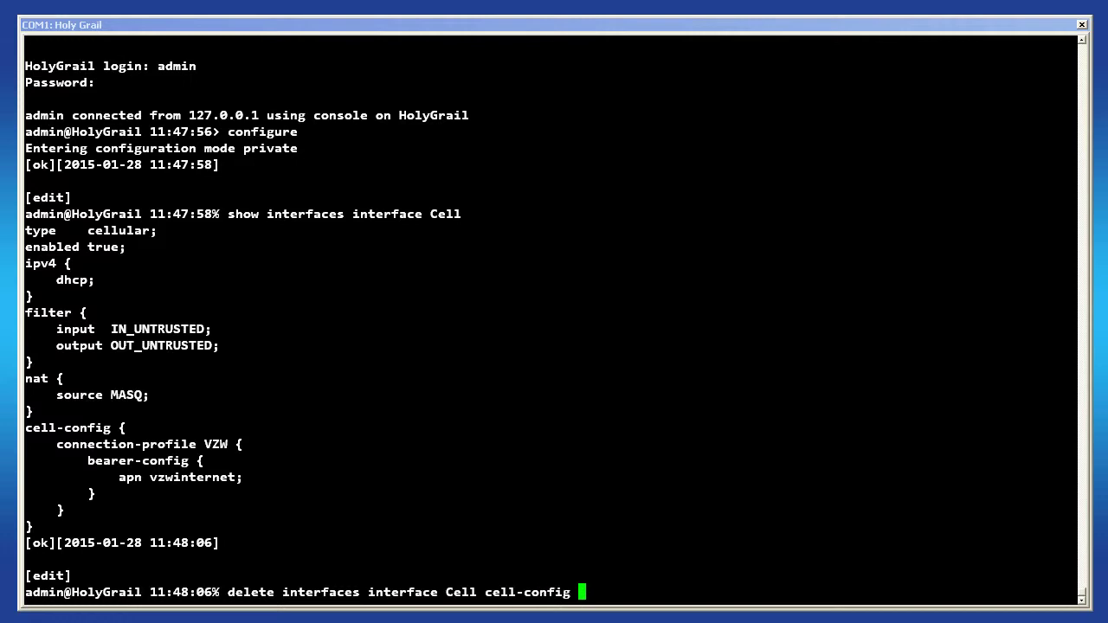
type("conn")
key("Tab")
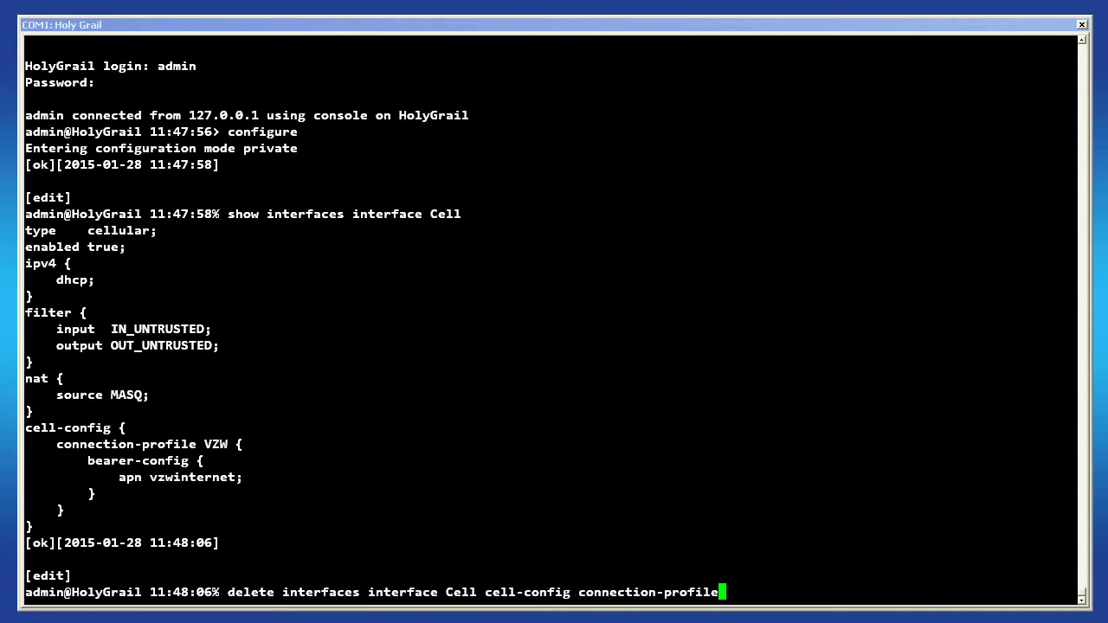
type("V")
key("Tab")
key("Return")
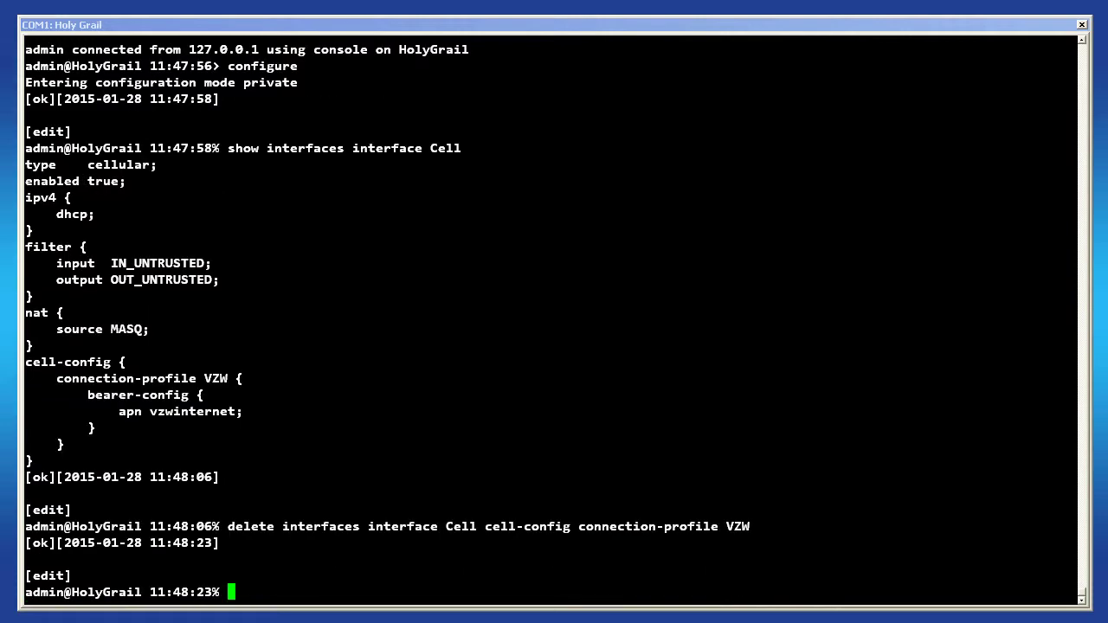
- Set connection-profile ATT with bearer-config apn 10629.mcs on the Cell interface
type("set i")
key("Tab")
type("int")
key("Tab")
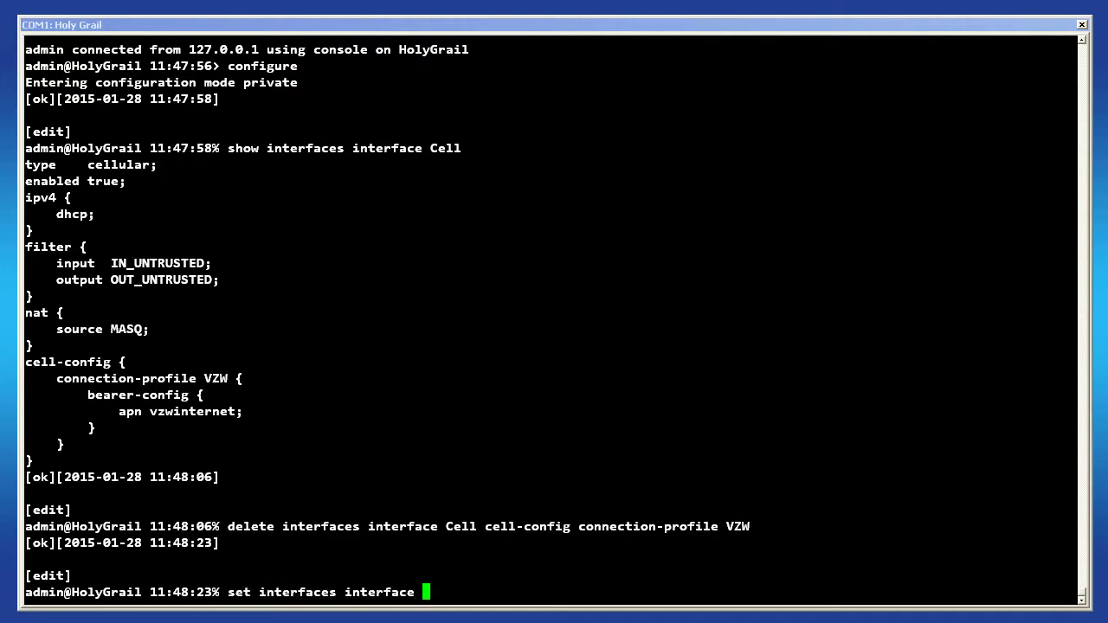
type("C")
key("Tab")
type("ce")
key("Tab")
type("co")
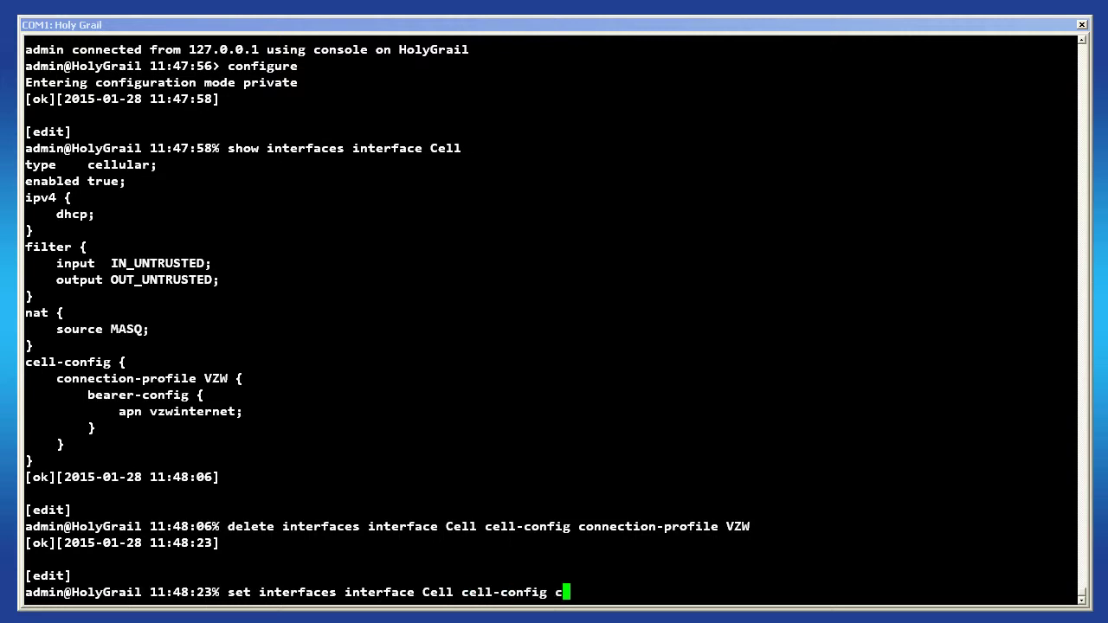
key("Tab")
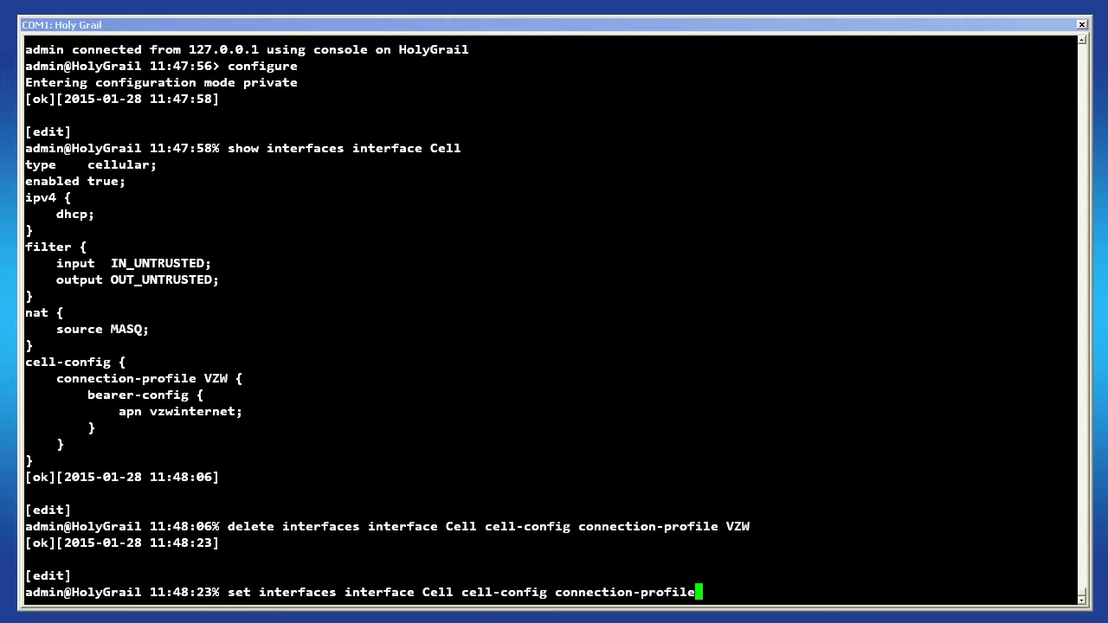
type("ATT bea")
key("Tab")
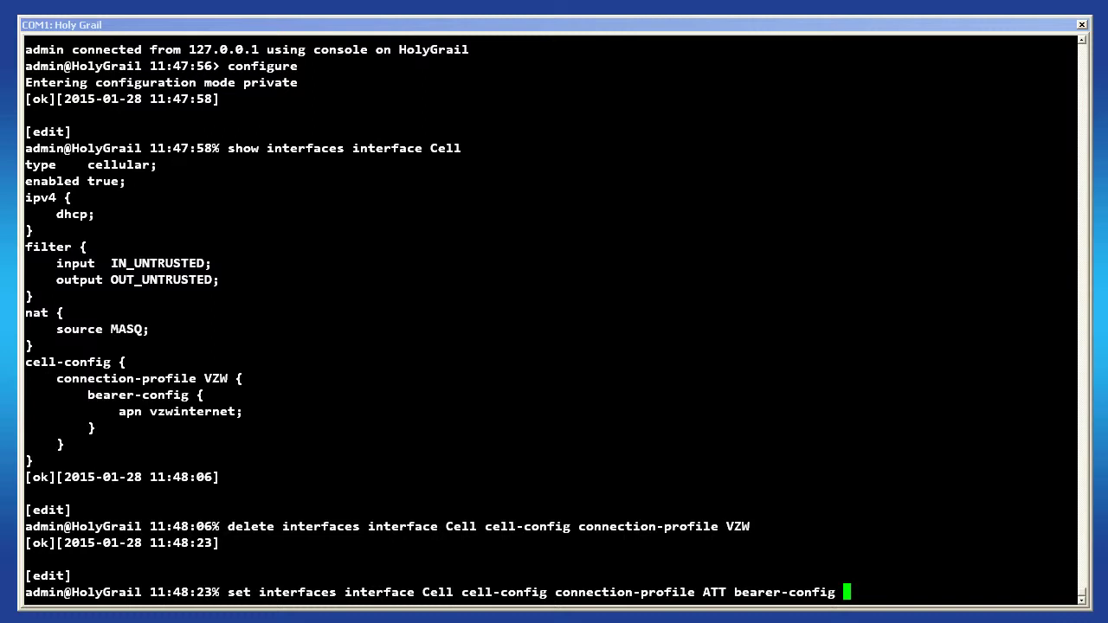
type("apn 10629.mcs")
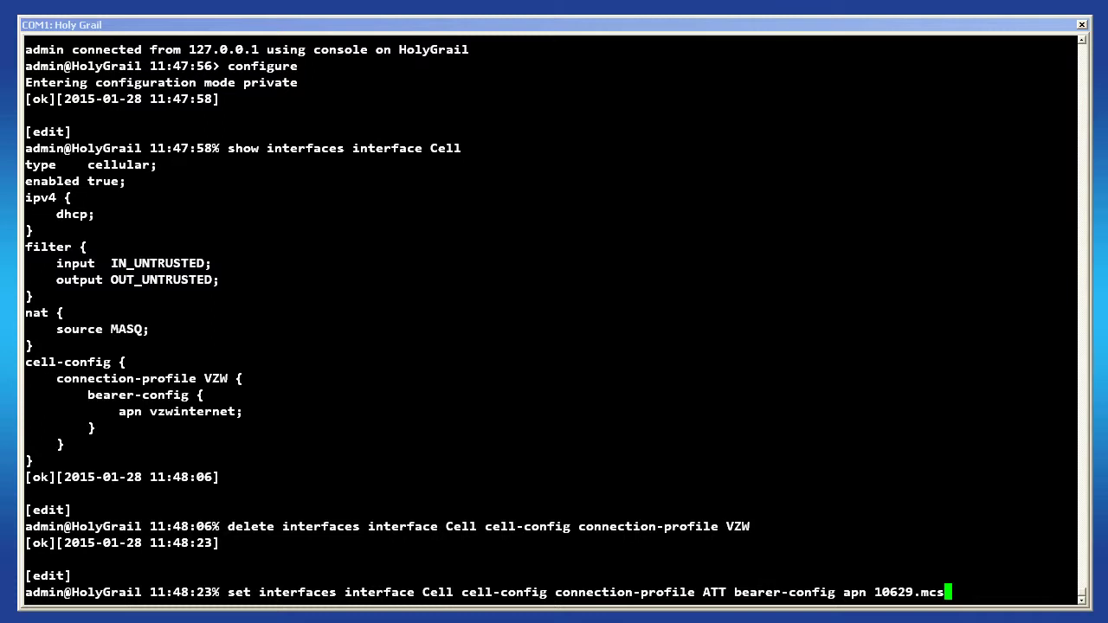
key("Return")
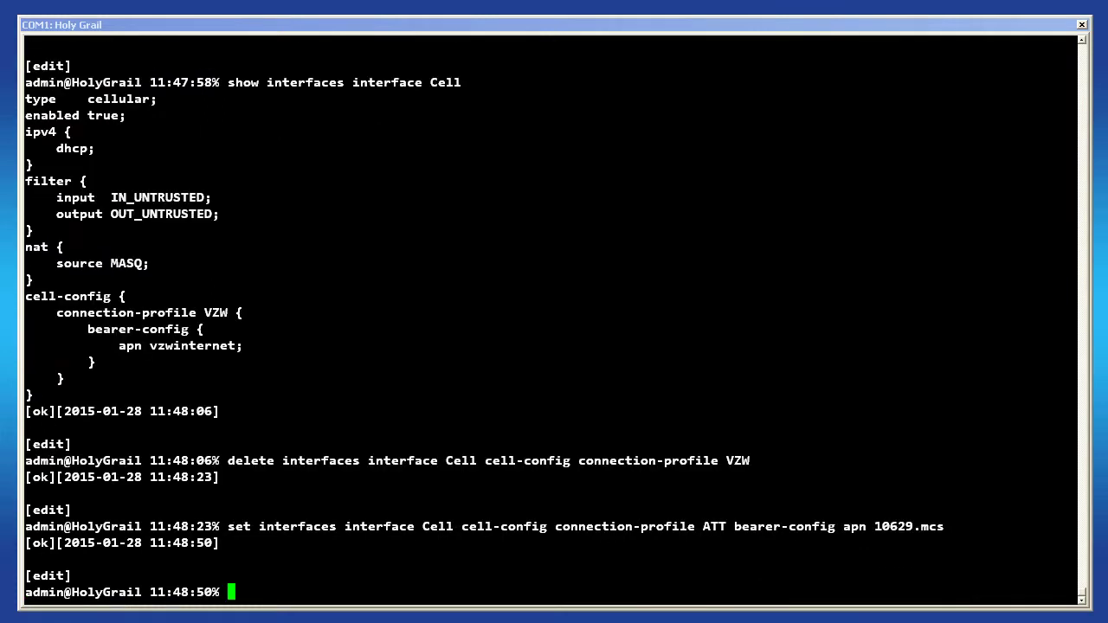
type("show interfaces interface Cell")
- Show the updated Cell config, commit, exit, and run 'show interfaces-state interface Cell'
key("Return")
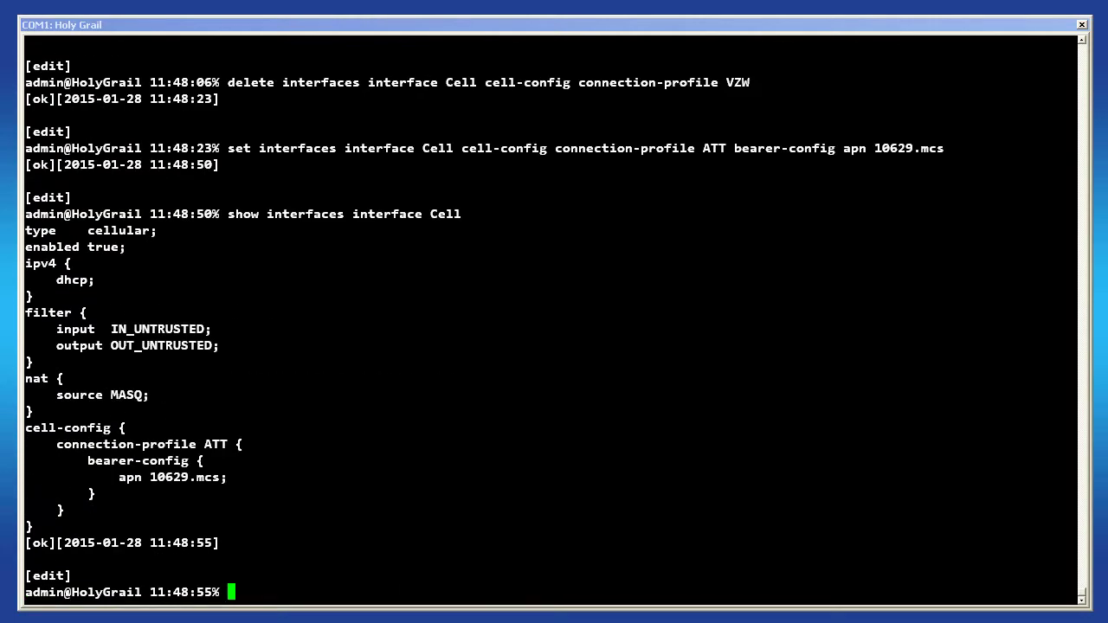
type("commit")
key("Return")
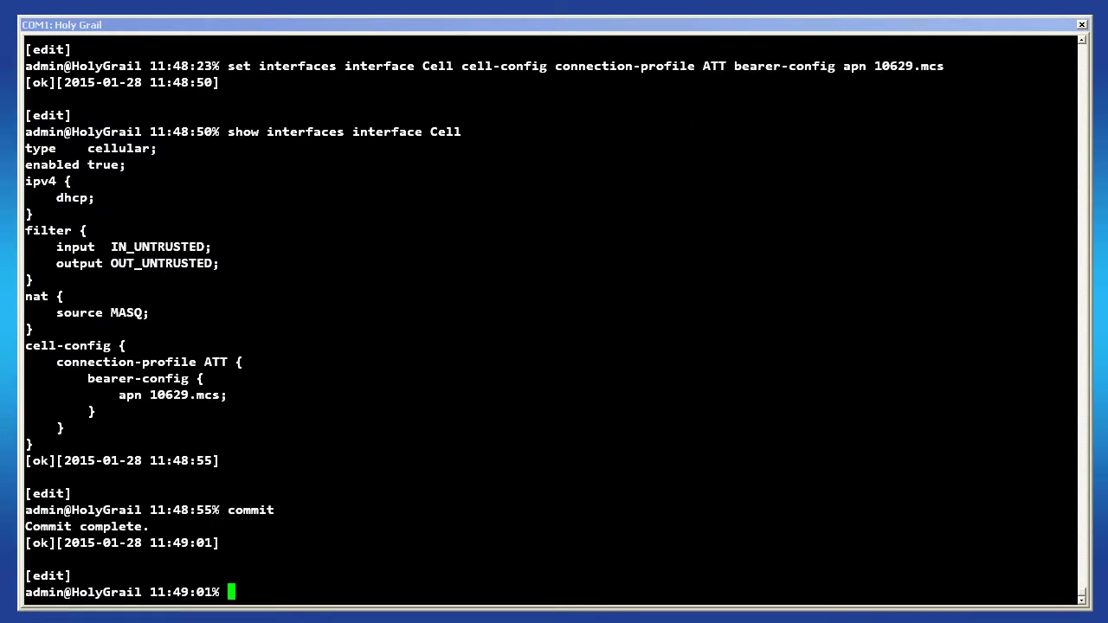
type("ex")
key("Return")
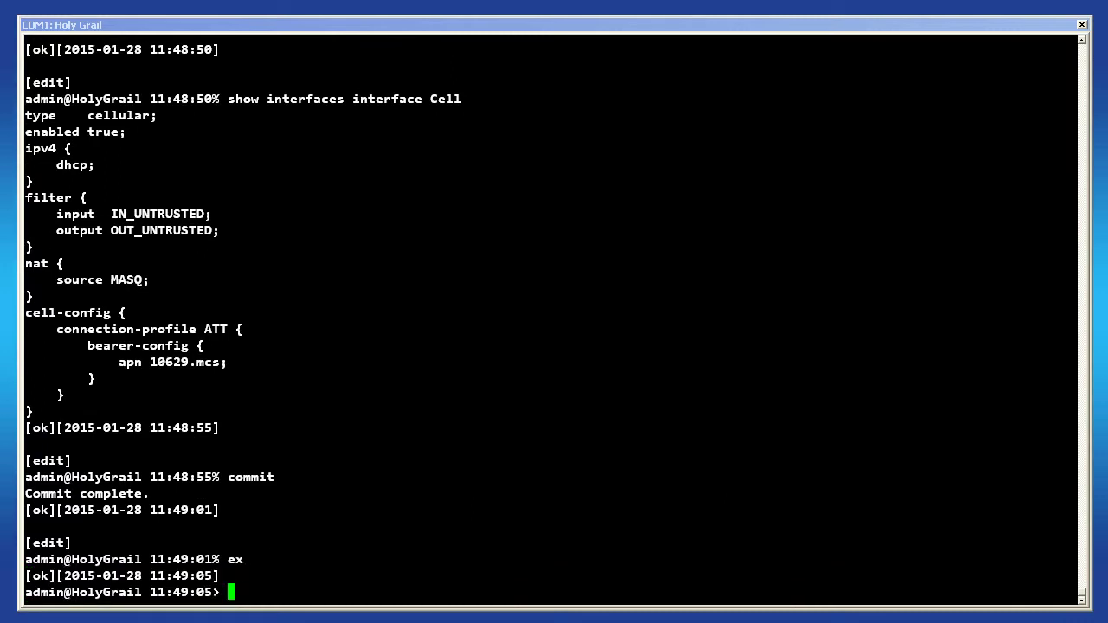
type("show interfaces-state interface Cell")
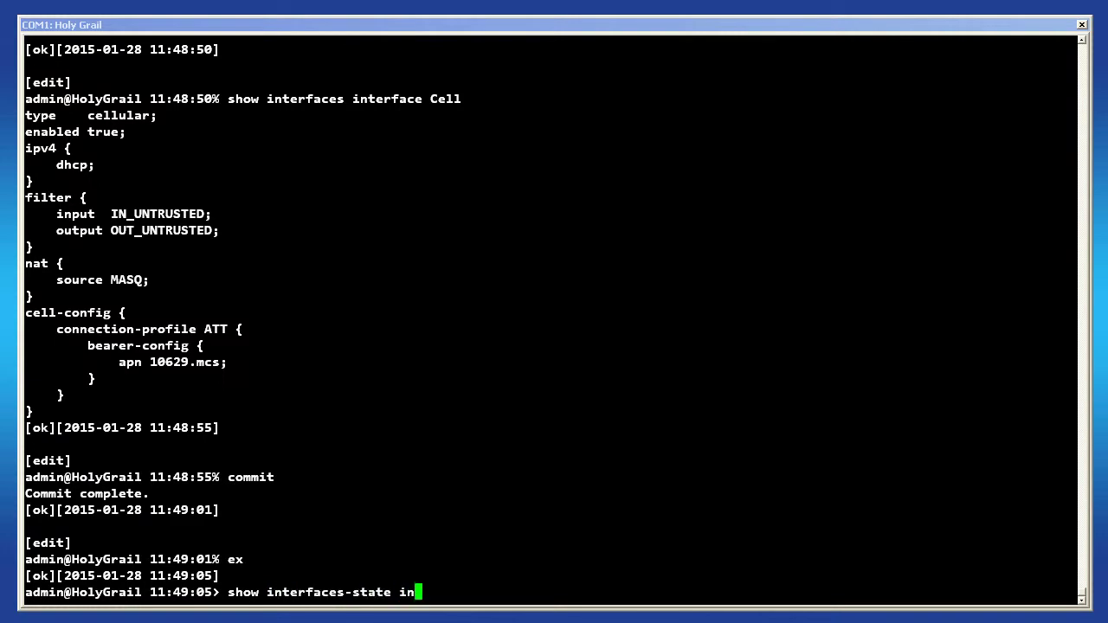
key("Return")
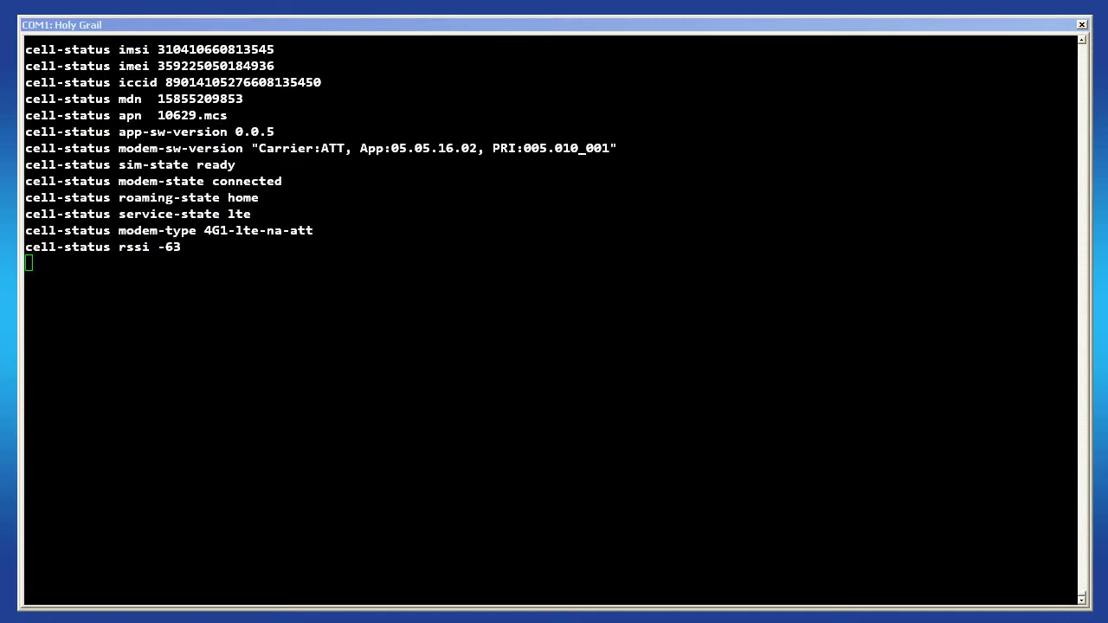
- Ping 8.8.8.8 and stop after seven replies, confirming 0% packet loss
key("ctrl+c")
type("ping ")
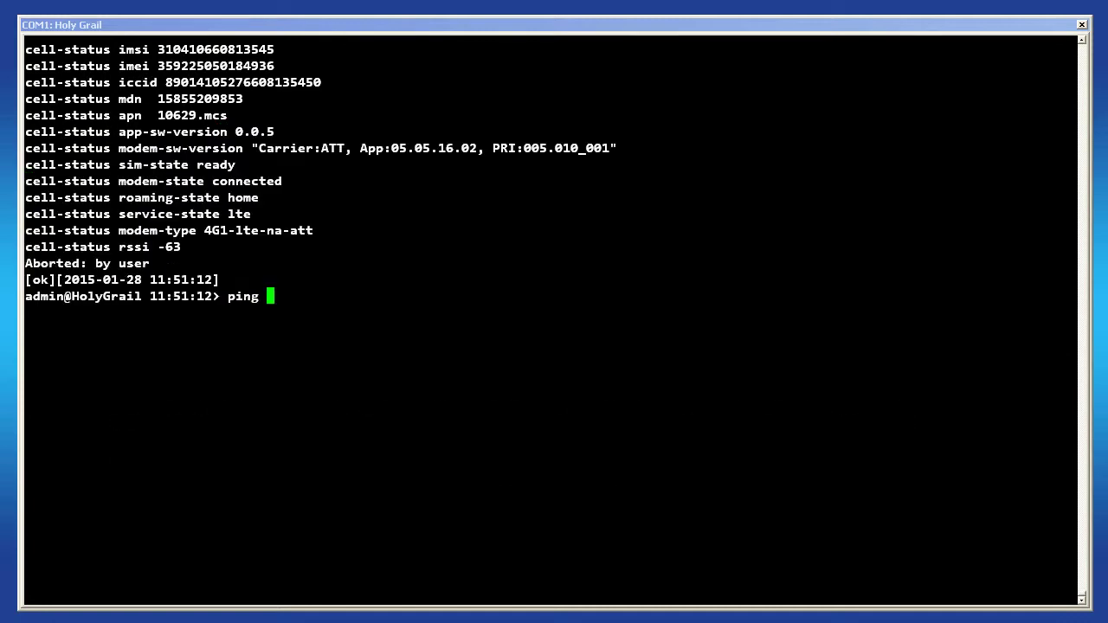
type("8.8.8.8")
key("Return")
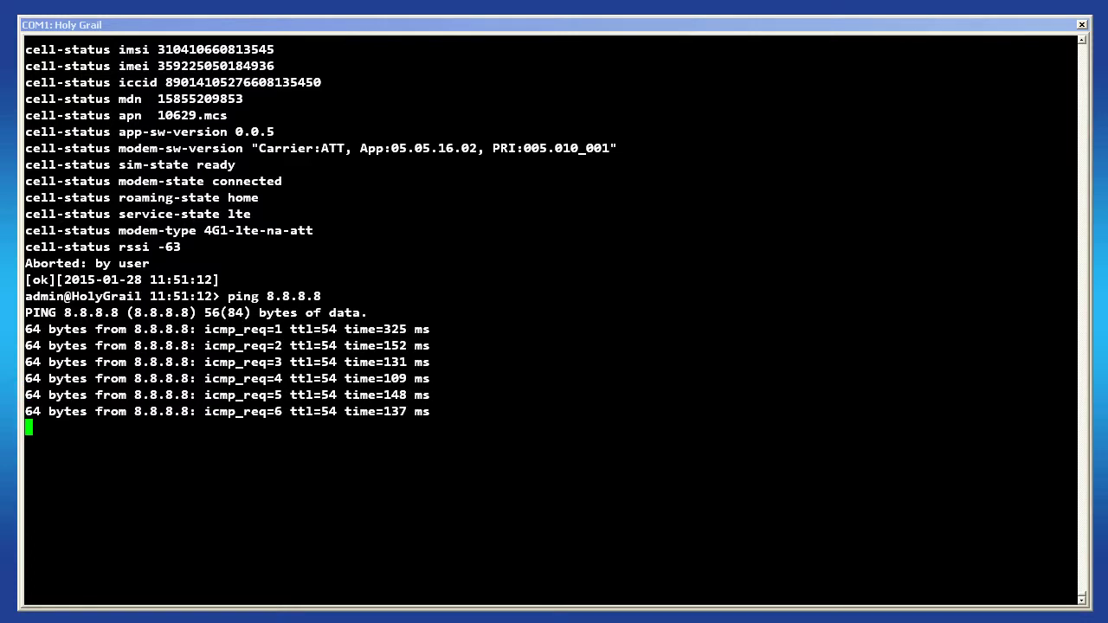
key("ctrl+c")
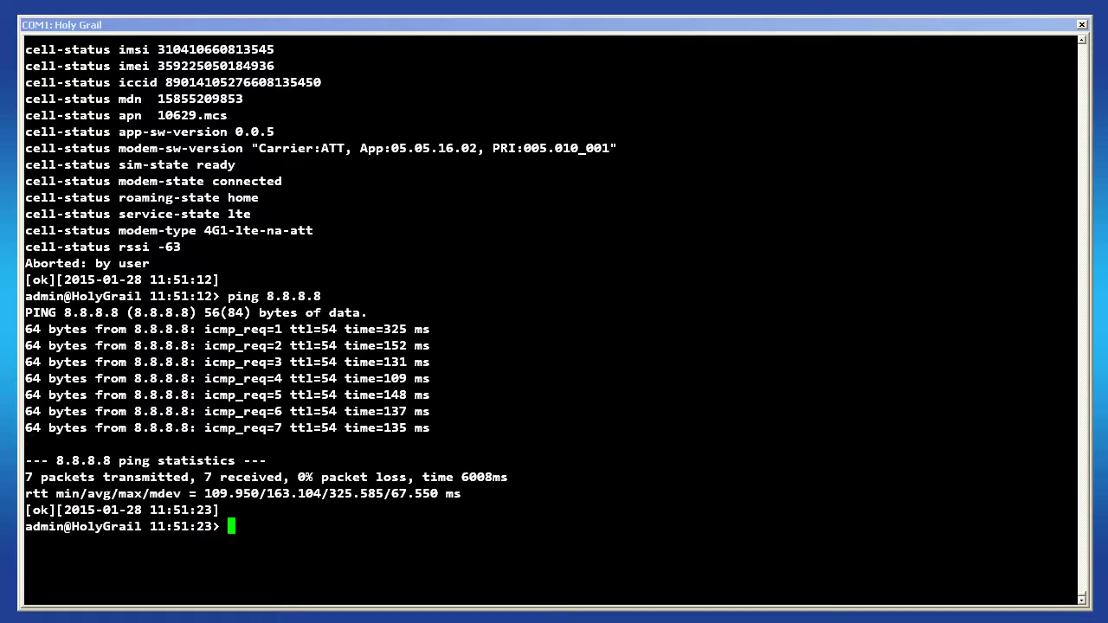